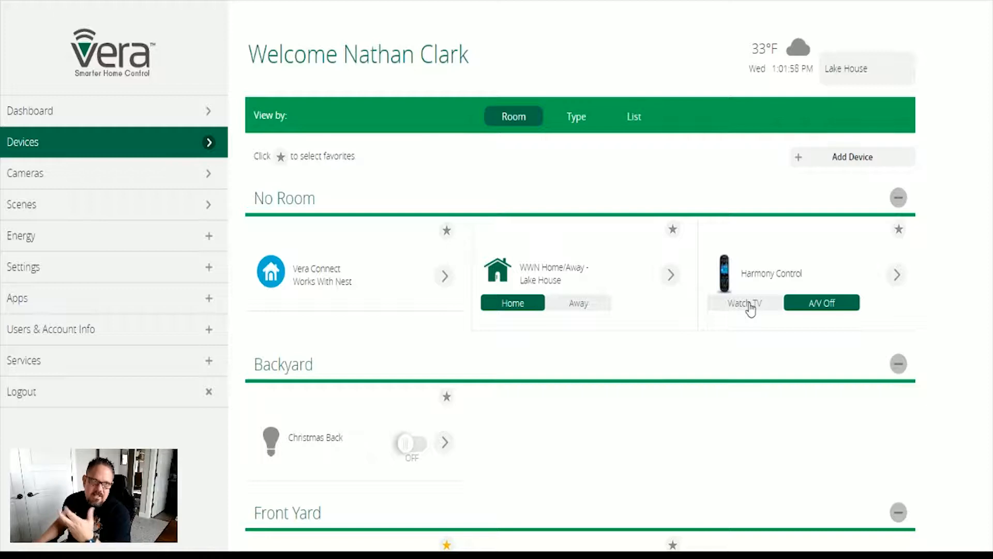
Start adding a device and examine the supported models in the Dimmers and Lights category.
{"action": "left_click", "coordinate": [840, 160]}
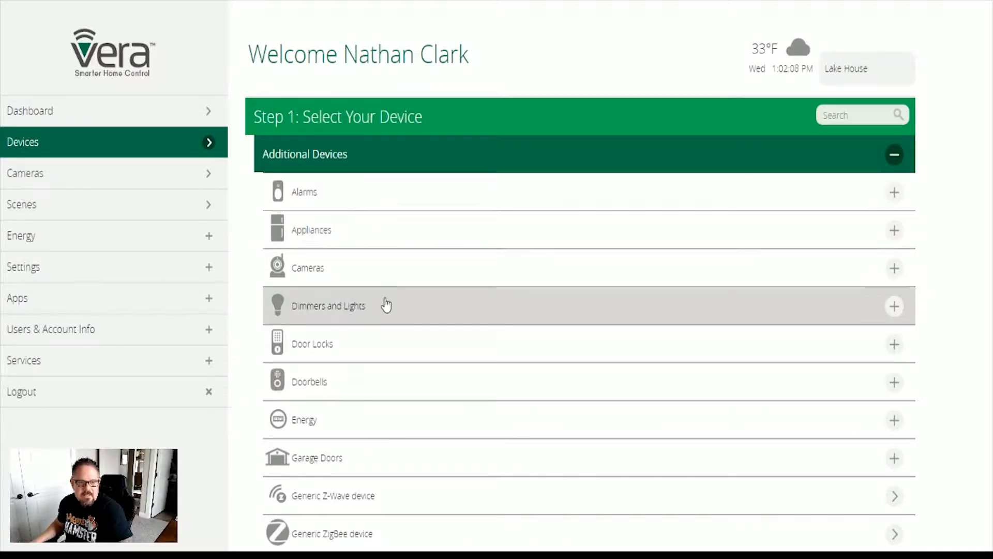
{"action": "scroll", "coordinate": [405, 321], "scroll_direction": "down", "scroll_amount": 3}
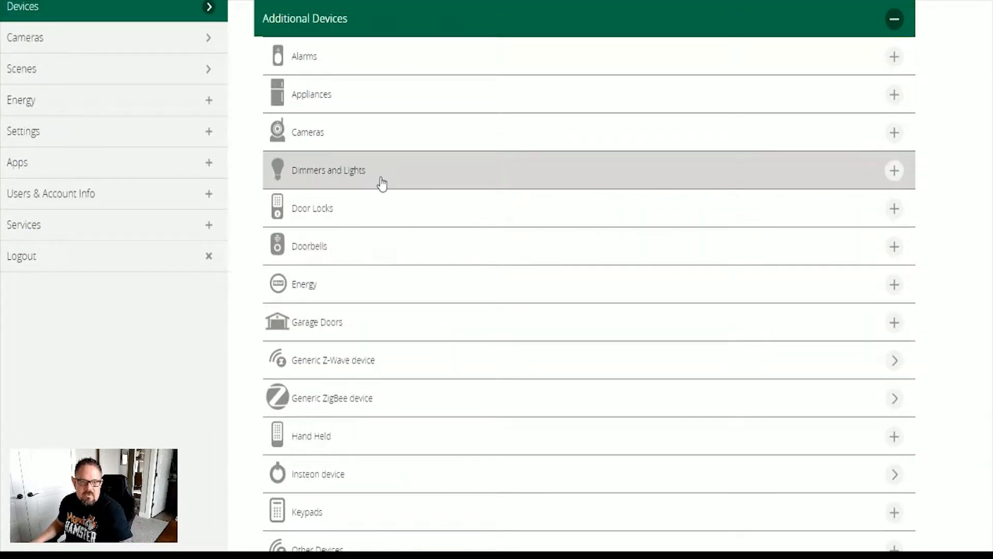
{"action": "left_click", "coordinate": [381, 186]}
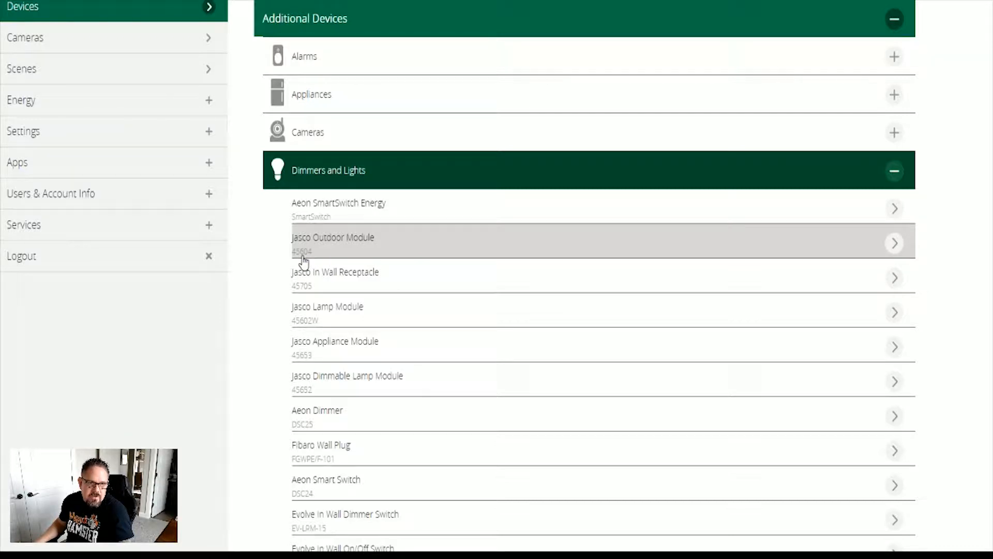
{"action": "scroll", "coordinate": [410, 299], "scroll_direction": "down", "scroll_amount": 10}
{"action": "scroll", "coordinate": [411, 299], "scroll_direction": "down", "scroll_amount": 6}
{"action": "scroll", "coordinate": [411, 299], "scroll_direction": "up", "scroll_amount": 16}
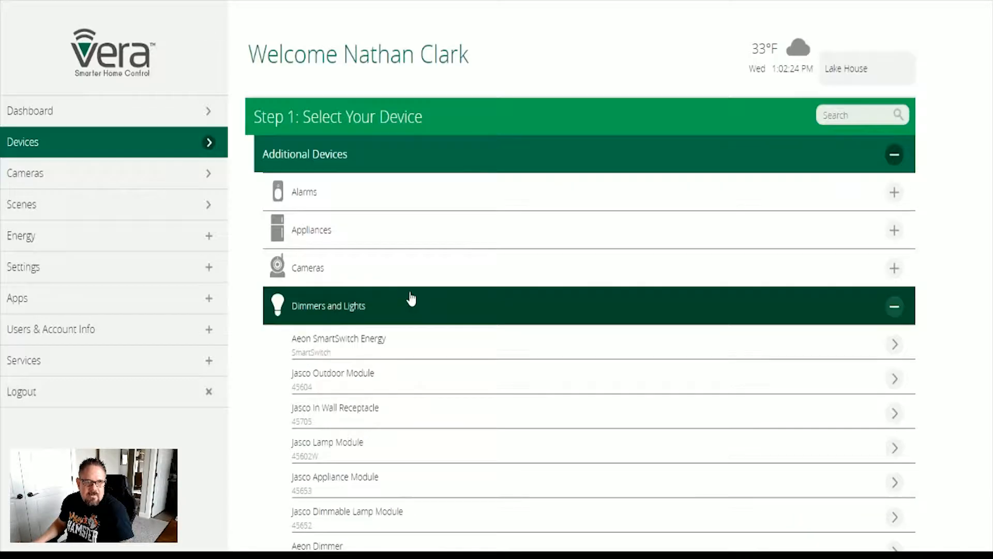
Search the device list for model 45604, and clear the search after checking the matches.
{"action": "left_click", "coordinate": [850, 120]}
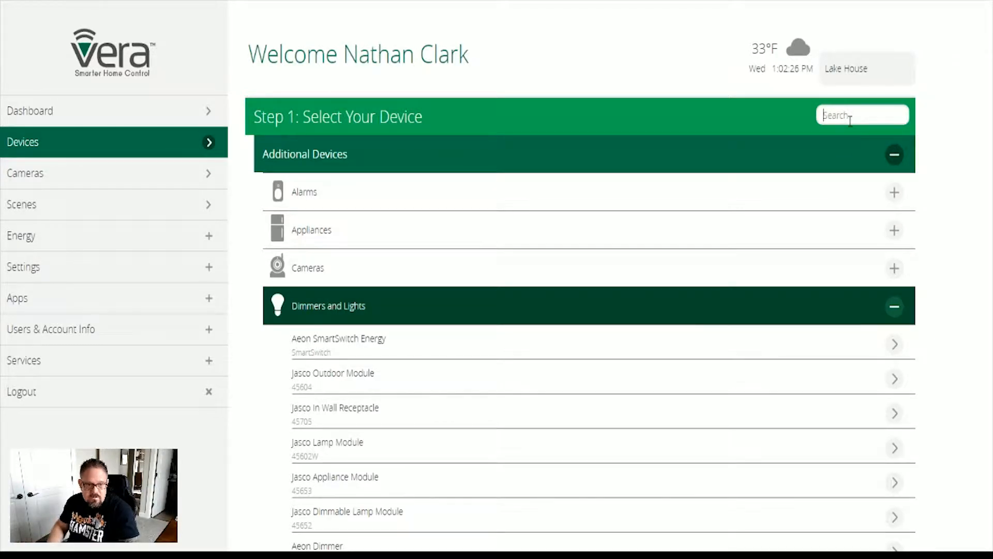
{"action": "type", "text": "45604"}
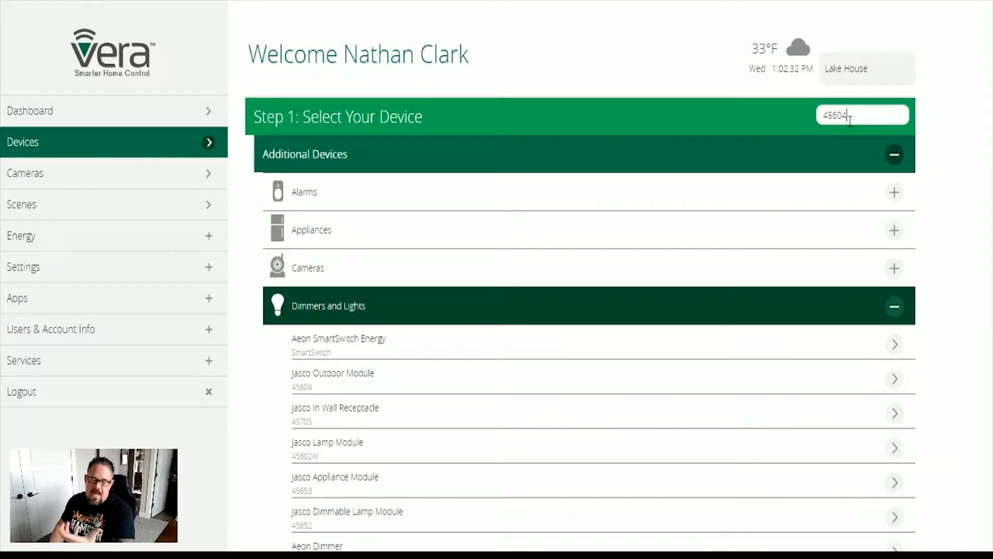
{"action": "key", "text": "Return"}
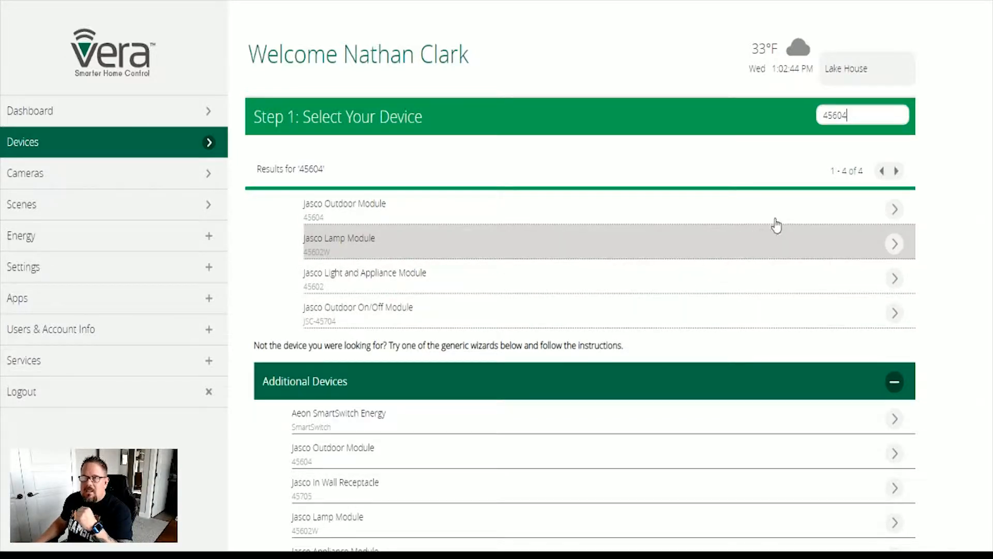
{"action": "left_click_drag", "start_coordinate": [857, 116], "coordinate": [763, 132]}
{"action": "key", "text": "BackSpace"}
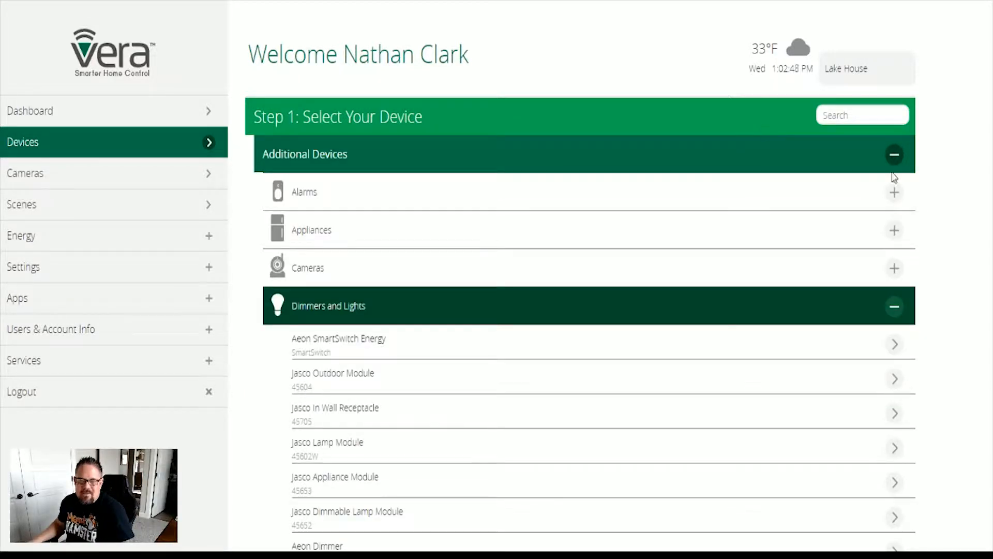
Collapse Dimmers and Lights, choose Generic Z-Wave device, and advance the pairing wizard to its third stage.
{"action": "left_click", "coordinate": [894, 306]}
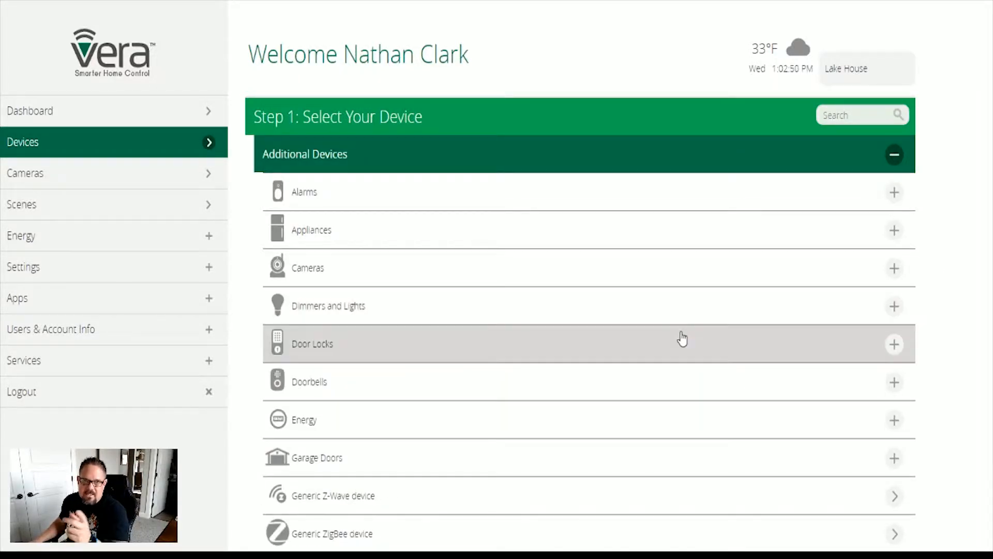
{"action": "scroll", "coordinate": [680, 339], "scroll_direction": "down", "scroll_amount": 3}
{"action": "scroll", "coordinate": [612, 333], "scroll_direction": "up", "scroll_amount": 1}
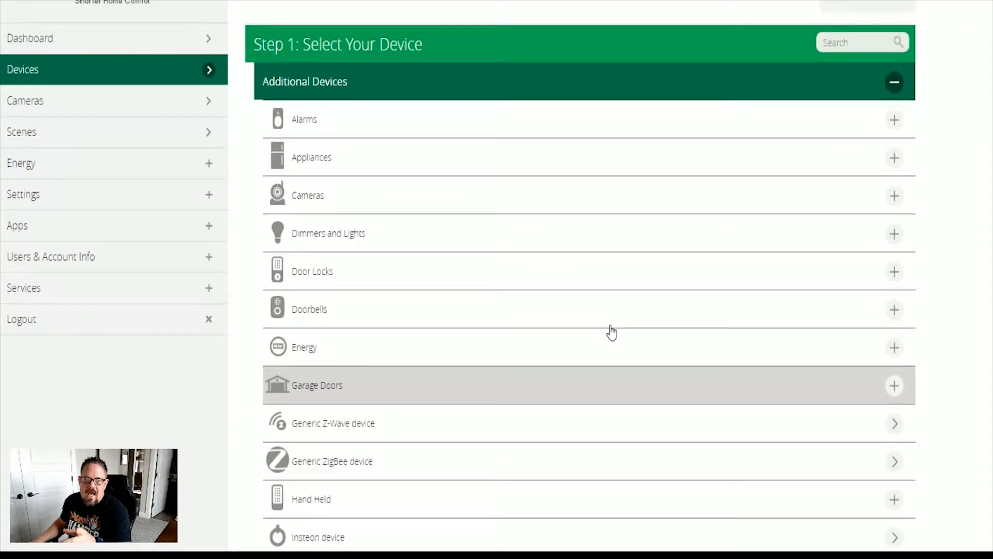
{"action": "scroll", "coordinate": [611, 332], "scroll_direction": "down", "scroll_amount": 2}
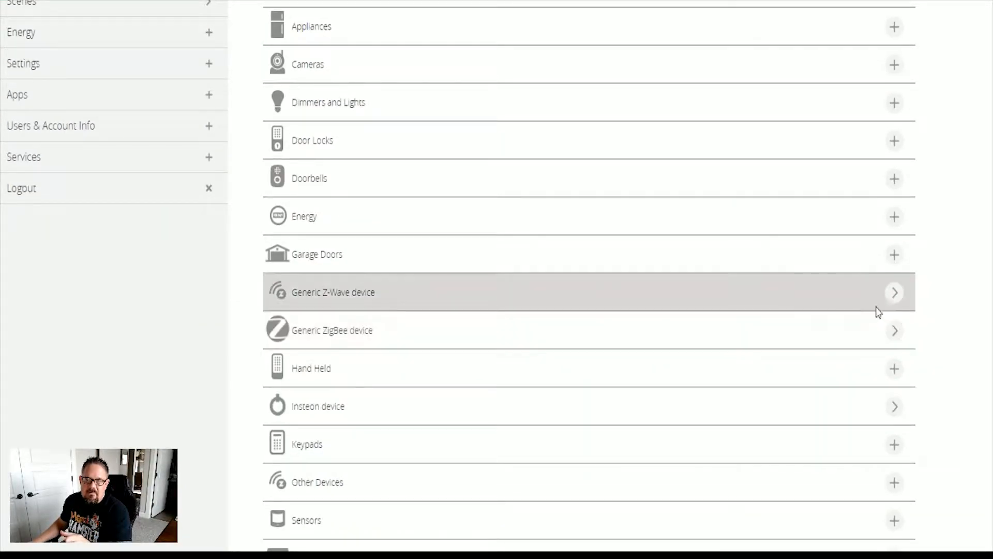
{"action": "scroll", "coordinate": [528, 296], "scroll_direction": "up", "scroll_amount": 3}
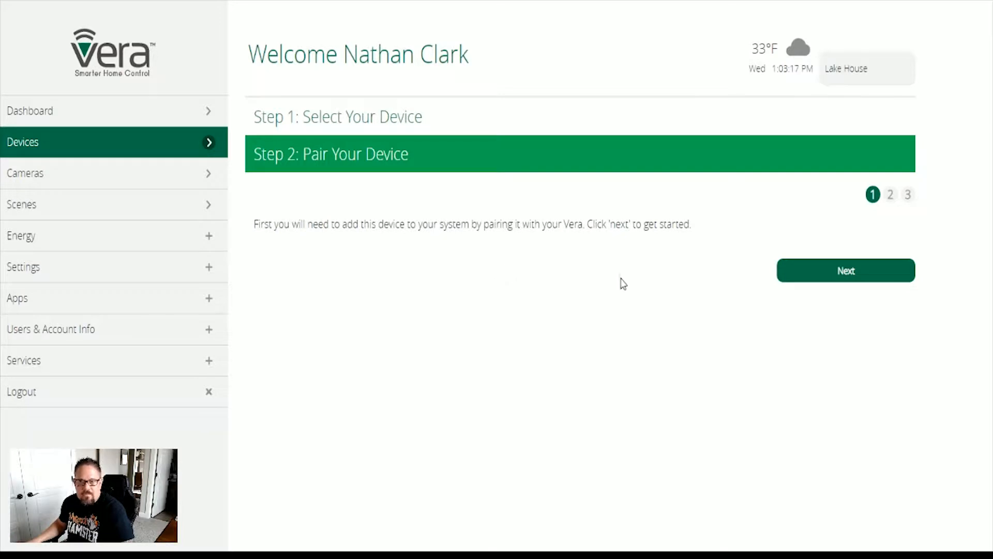
{"action": "left_click", "coordinate": [852, 281]}
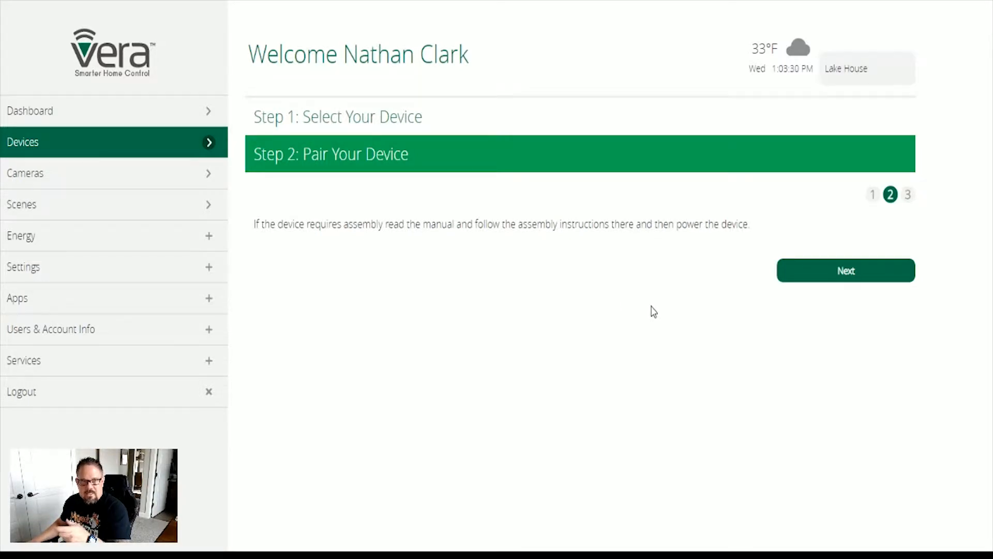
{"action": "left_click", "coordinate": [842, 271]}
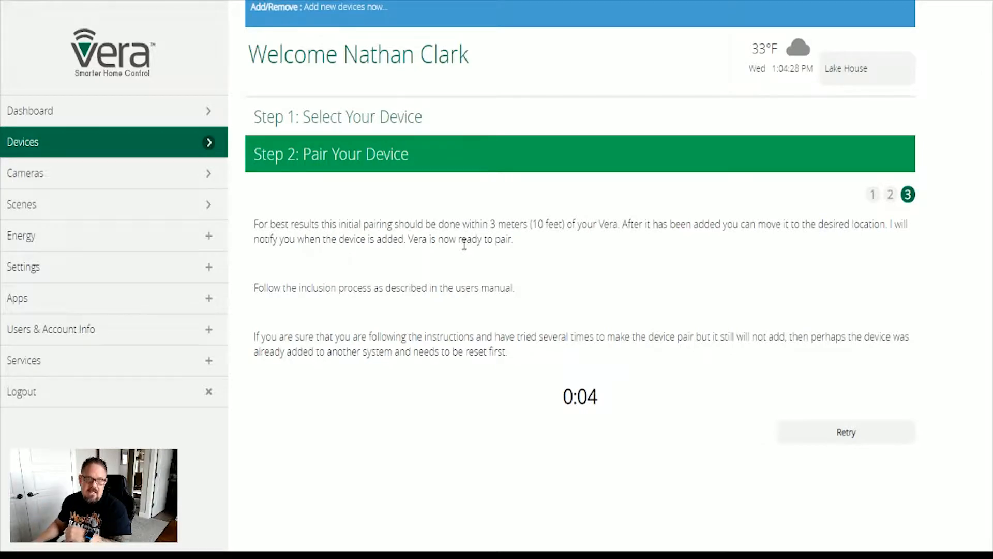
Quit the pairing wizard and look through the existing devices grouped by room.
{"action": "left_click", "coordinate": [91, 150]}
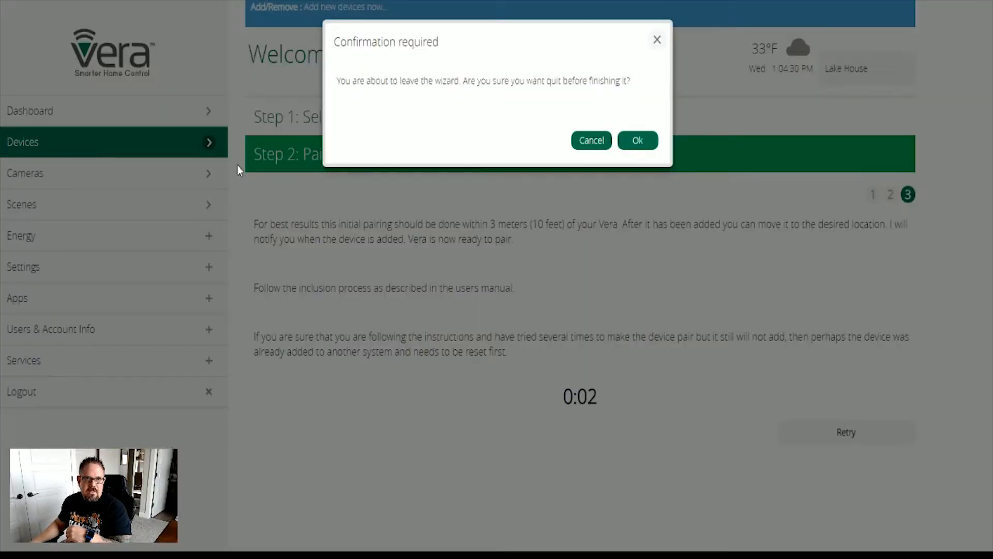
{"action": "left_click", "coordinate": [634, 140]}
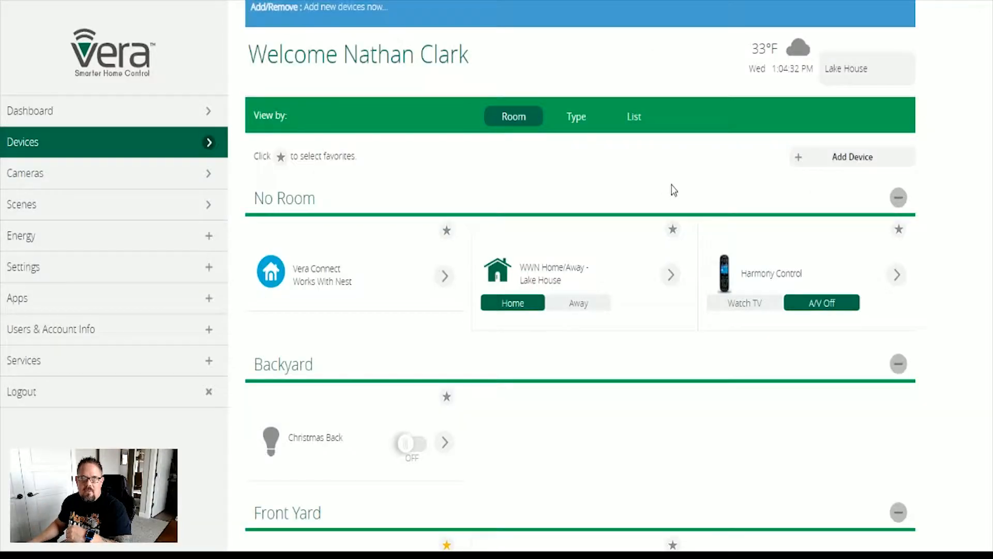
{"action": "scroll", "coordinate": [609, 248], "scroll_direction": "down", "scroll_amount": 5}
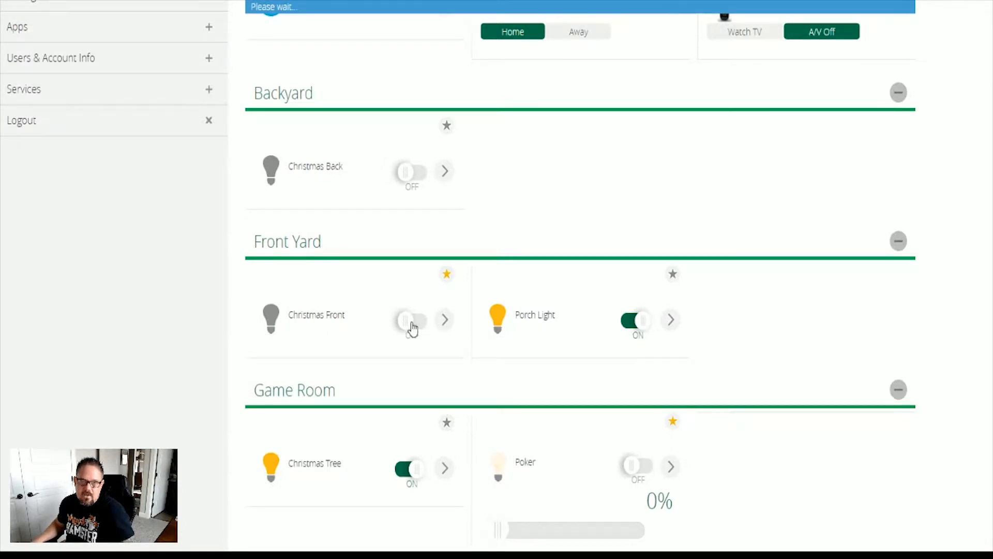
{"action": "scroll", "coordinate": [437, 286], "scroll_direction": "down", "scroll_amount": 2}
{"action": "scroll", "coordinate": [436, 288], "scroll_direction": "up", "scroll_amount": 6}
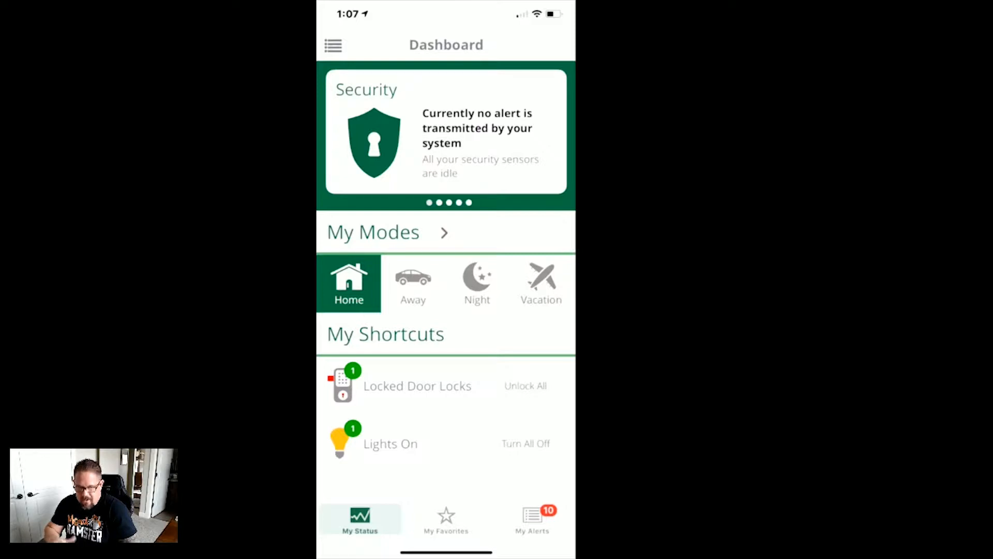
Switch to the Vera mobile app and review the dashboard's status overview and favorite devices.
{"action": "scroll", "coordinate": [446, 310], "scroll_direction": "down", "scroll_amount": 1}
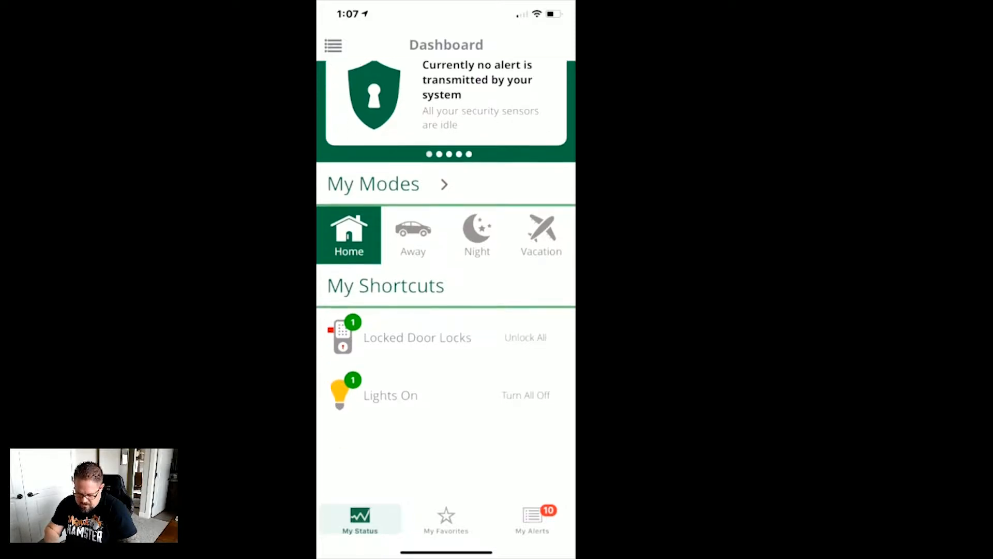
{"action": "scroll", "coordinate": [445, 311], "scroll_direction": "up", "scroll_amount": 2}
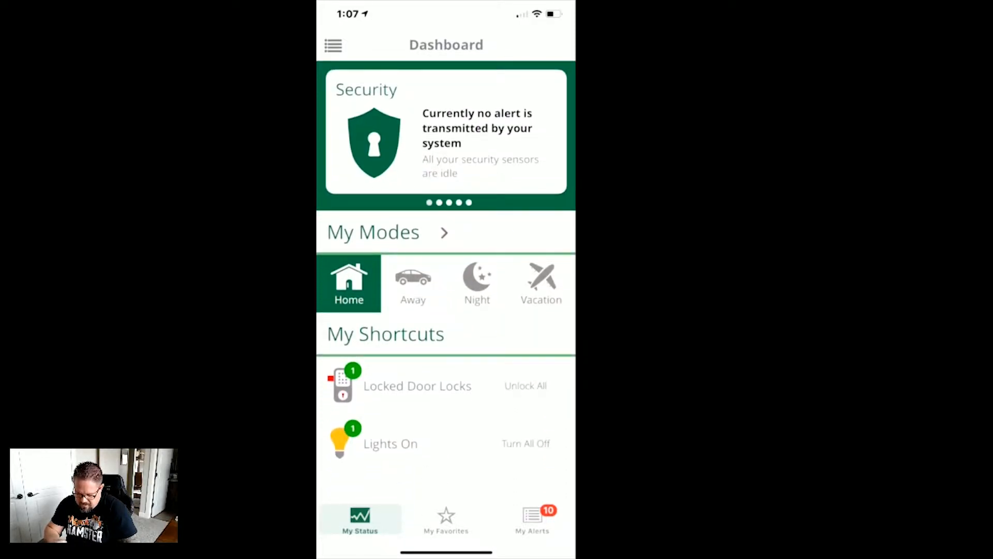
{"action": "left_click", "coordinate": [446, 520]}
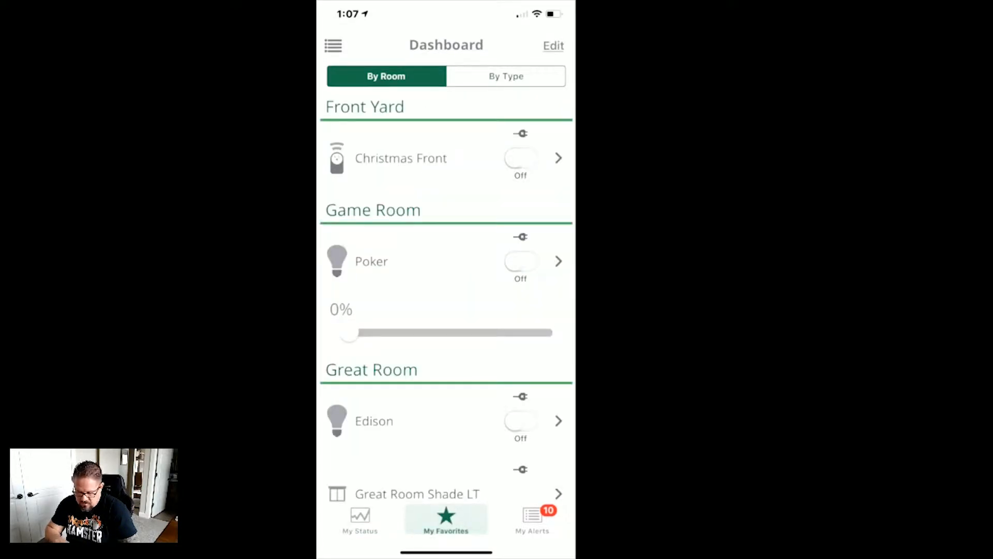
{"action": "left_click", "coordinate": [360, 520]}
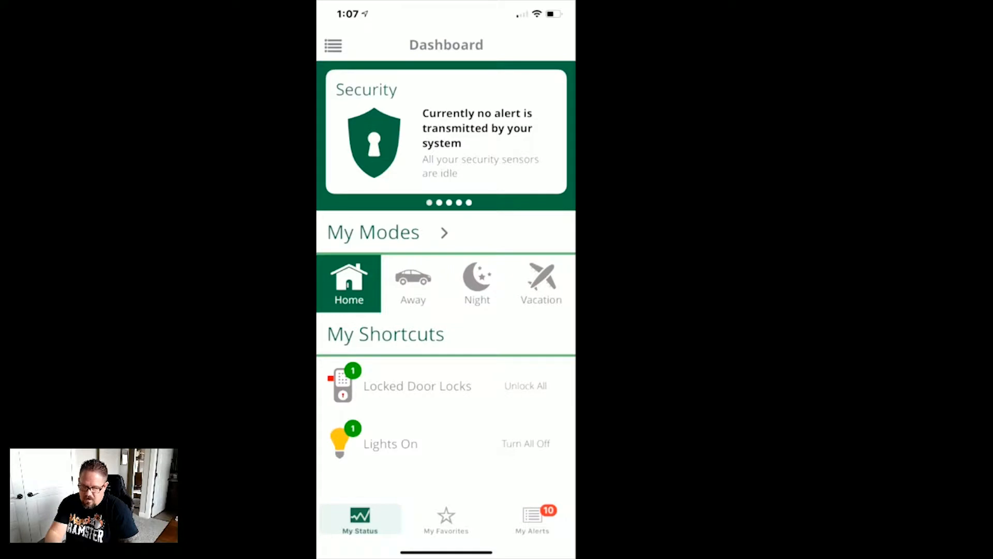
Open the mobile device list and examine the devices and their controls room by room.
{"action": "left_click", "coordinate": [333, 46]}
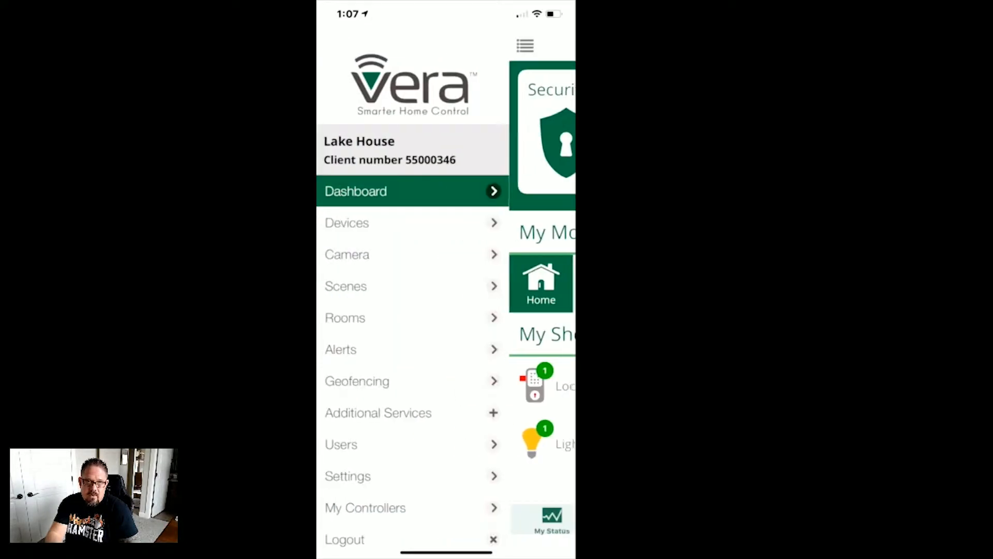
{"action": "left_click", "coordinate": [348, 223]}
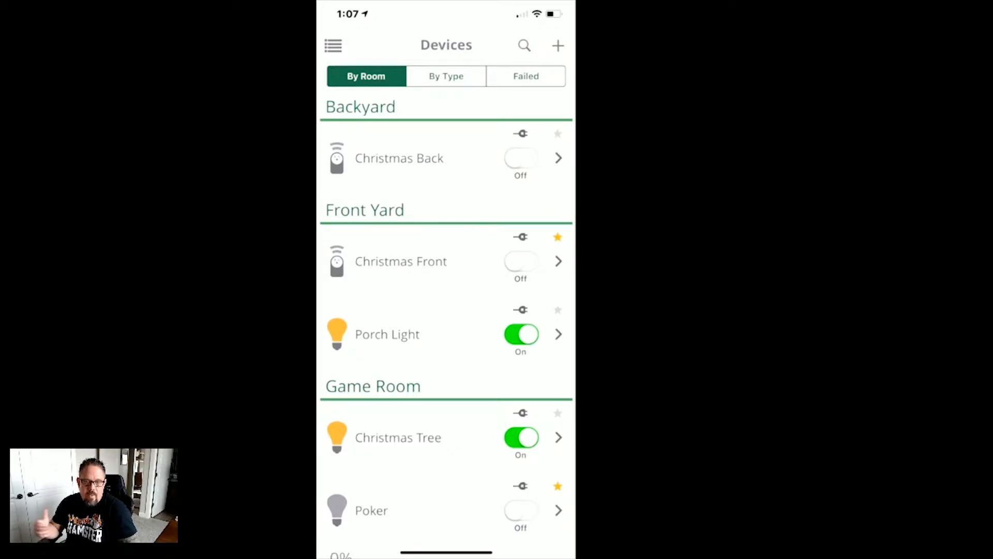
{"action": "scroll", "coordinate": [446, 337], "scroll_direction": "down", "scroll_amount": 10}
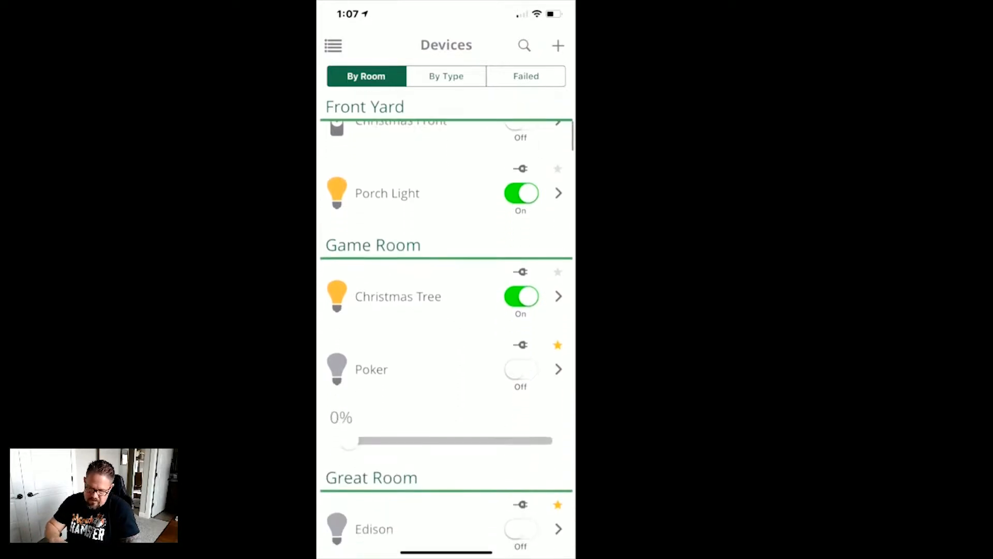
{"action": "scroll", "coordinate": [447, 324], "scroll_direction": "down", "scroll_amount": 10}
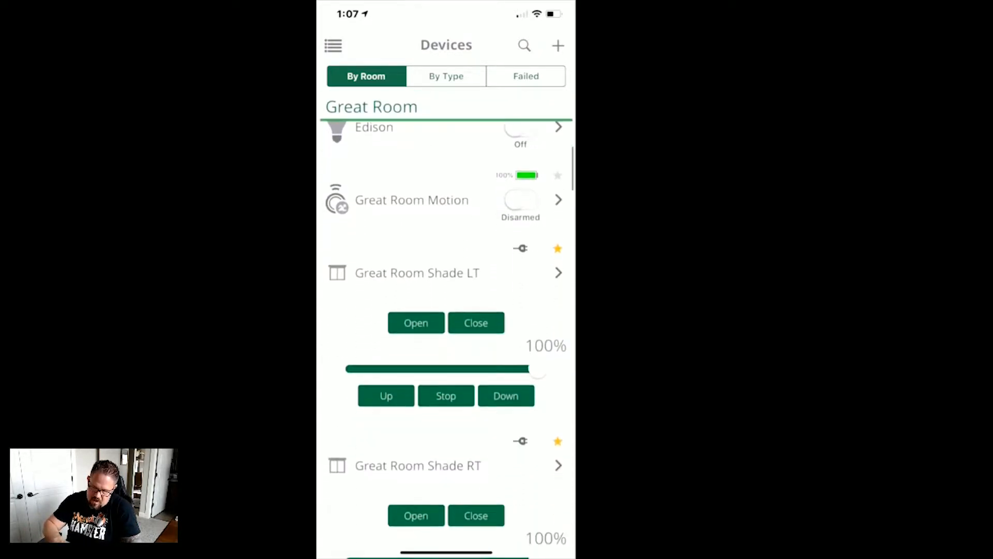
{"action": "scroll", "coordinate": [446, 336], "scroll_direction": "down", "scroll_amount": 10}
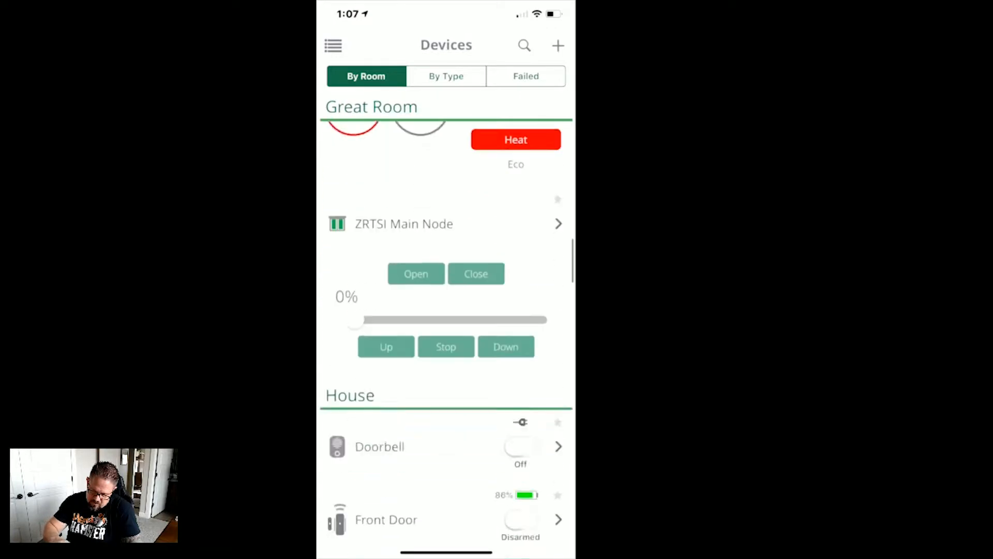
{"action": "scroll", "coordinate": [446, 336], "scroll_direction": "down", "scroll_amount": 10}
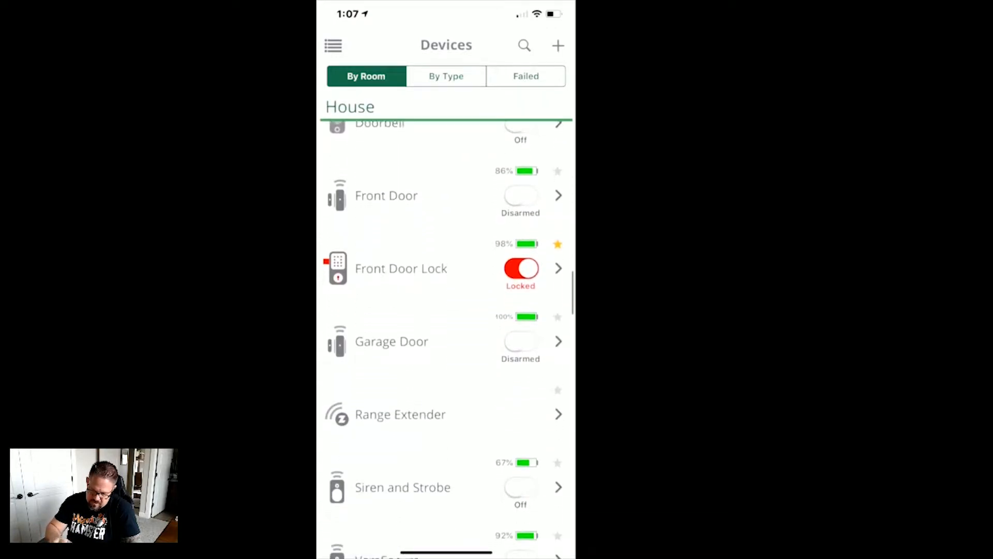
{"action": "scroll", "coordinate": [445, 336], "scroll_direction": "up", "scroll_amount": 10}
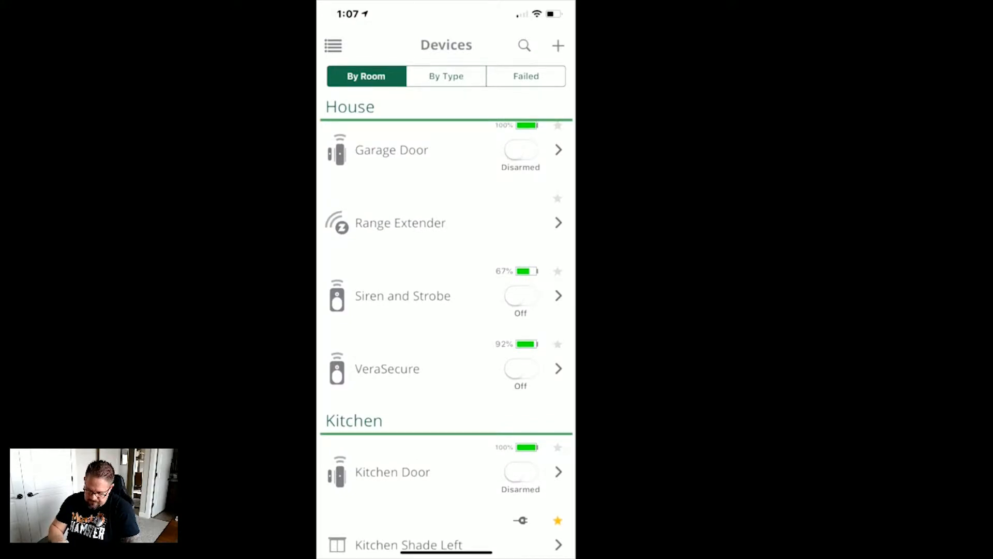
{"action": "scroll", "coordinate": [446, 337], "scroll_direction": "down", "scroll_amount": 8}
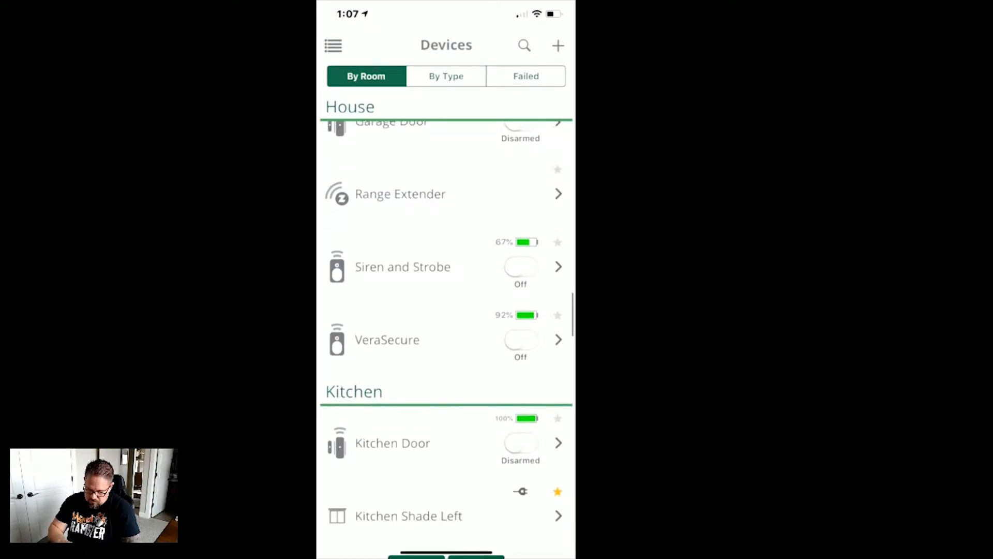
{"action": "scroll", "coordinate": [446, 336], "scroll_direction": "down", "scroll_amount": 10}
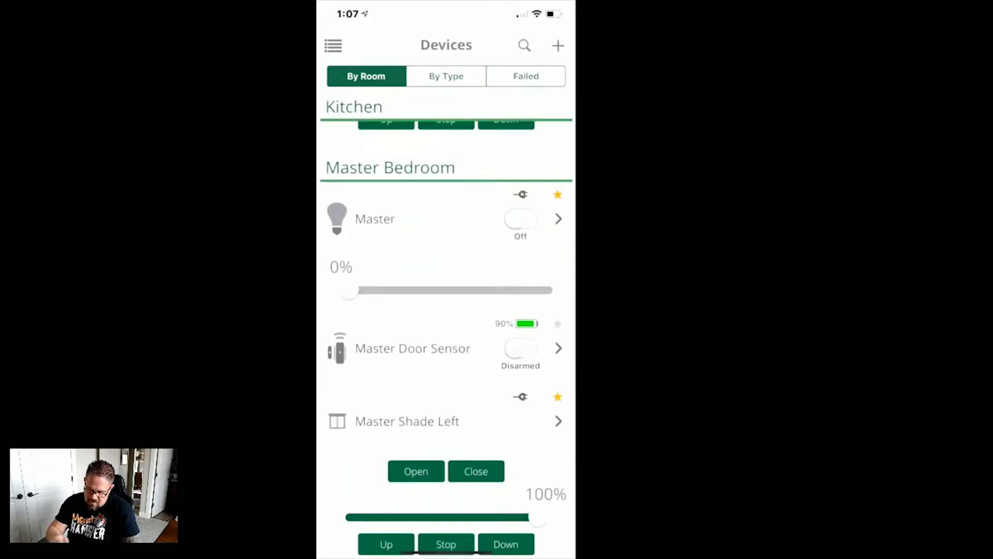
{"action": "scroll", "coordinate": [446, 336], "scroll_direction": "down", "scroll_amount": 1}
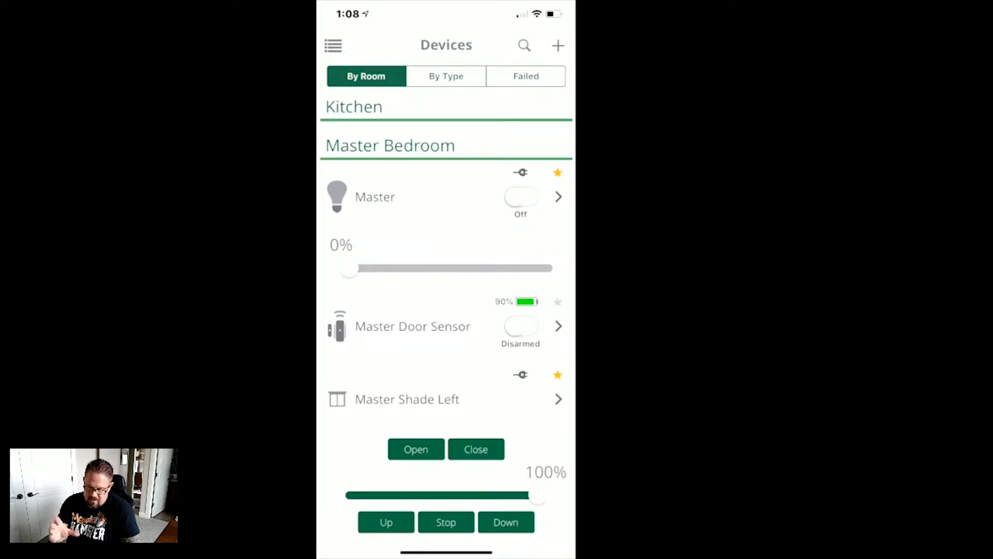
{"action": "scroll", "coordinate": [447, 326], "scroll_direction": "down", "scroll_amount": 5}
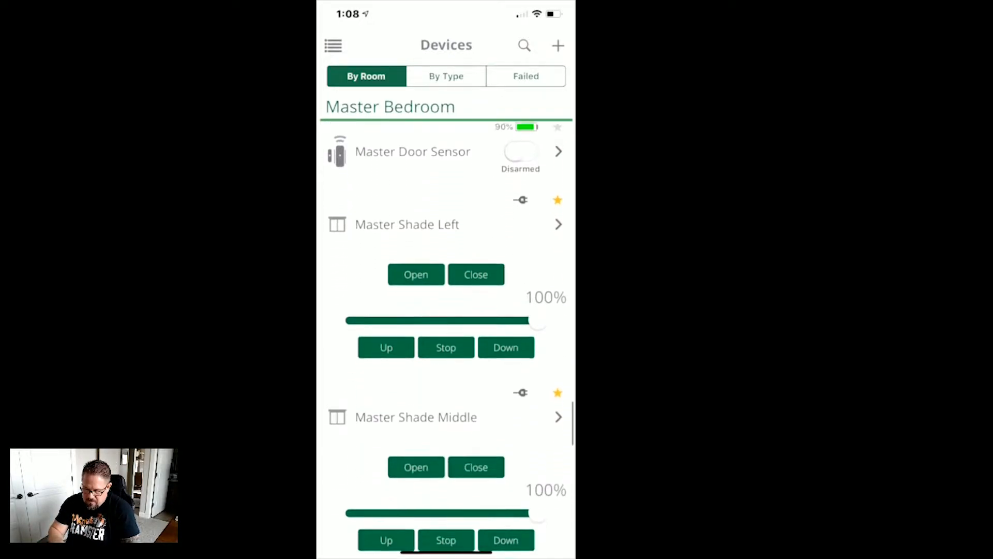
{"action": "scroll", "coordinate": [447, 326], "scroll_direction": "down", "scroll_amount": 10}
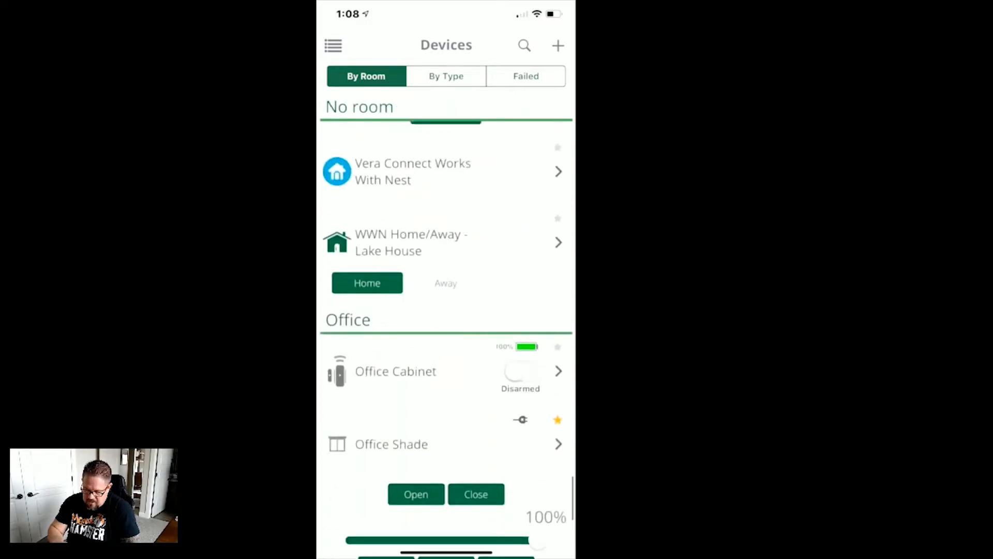
{"action": "scroll", "coordinate": [447, 326], "scroll_direction": "up", "scroll_amount": 10}
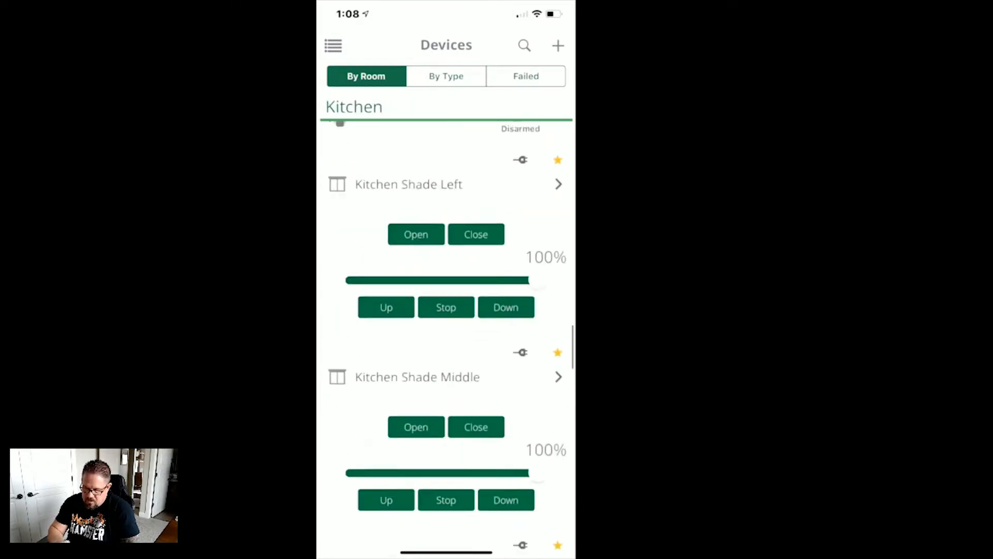
Open the scene list in the mobile app and look through the scenes for each room.
{"action": "scroll", "coordinate": [447, 326], "scroll_direction": "up", "scroll_amount": 10}
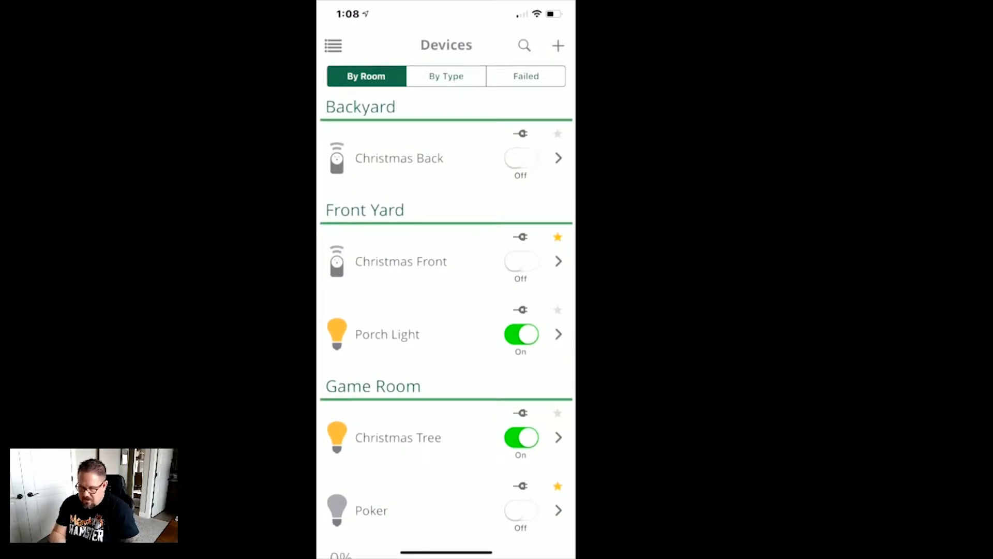
{"action": "left_click", "coordinate": [333, 46]}
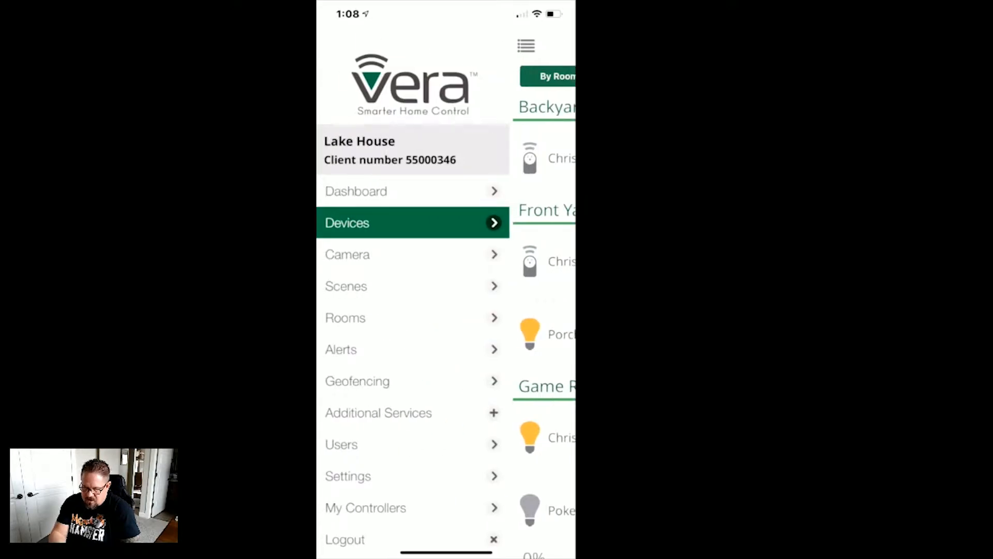
{"action": "left_click", "coordinate": [352, 284]}
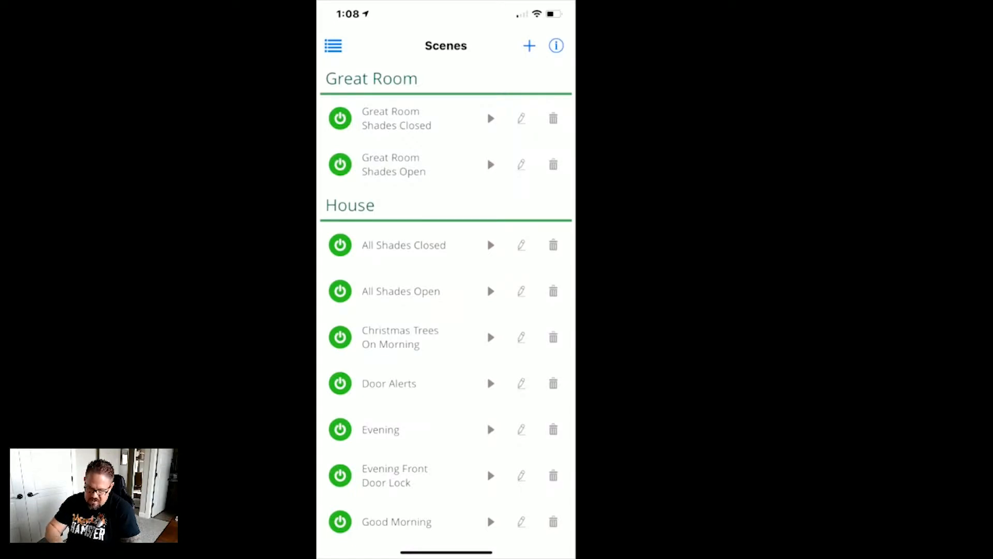
{"action": "scroll", "coordinate": [445, 310], "scroll_direction": "down", "scroll_amount": 15}
{"action": "scroll", "coordinate": [445, 310], "scroll_direction": "up", "scroll_amount": 15}
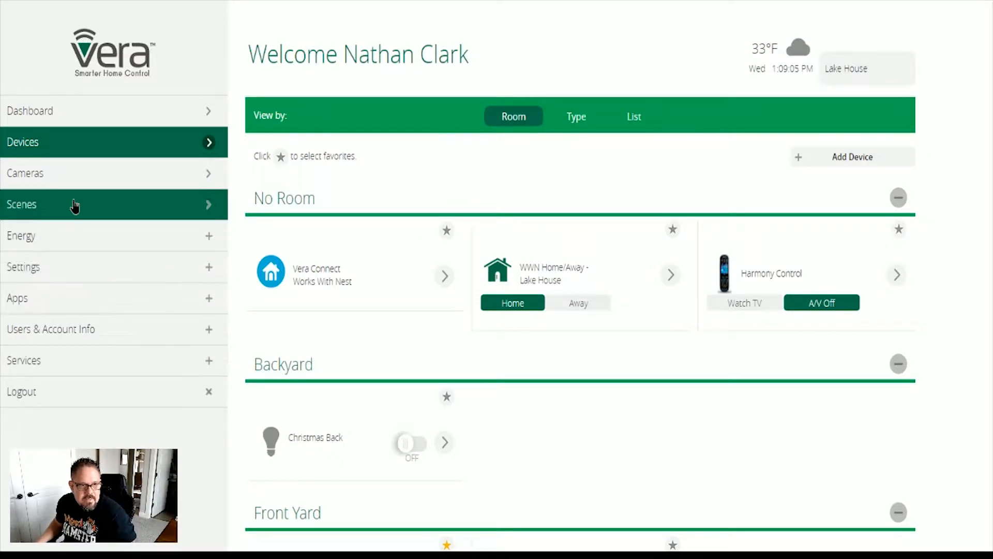
Switch to the Vera web interface and review the user-created scenes with their run times and controls.
{"action": "left_click", "coordinate": [74, 205]}
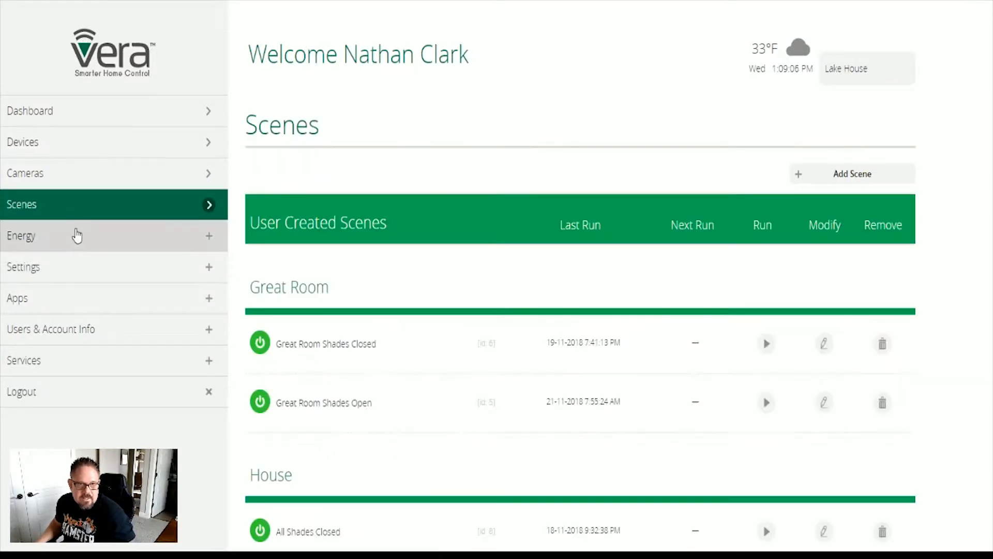
{"action": "scroll", "coordinate": [407, 375], "scroll_direction": "down", "scroll_amount": 4}
{"action": "scroll", "coordinate": [411, 375], "scroll_direction": "down", "scroll_amount": 15}
{"action": "scroll", "coordinate": [411, 375], "scroll_direction": "down", "scroll_amount": 3}
{"action": "scroll", "coordinate": [411, 375], "scroll_direction": "up", "scroll_amount": 20}
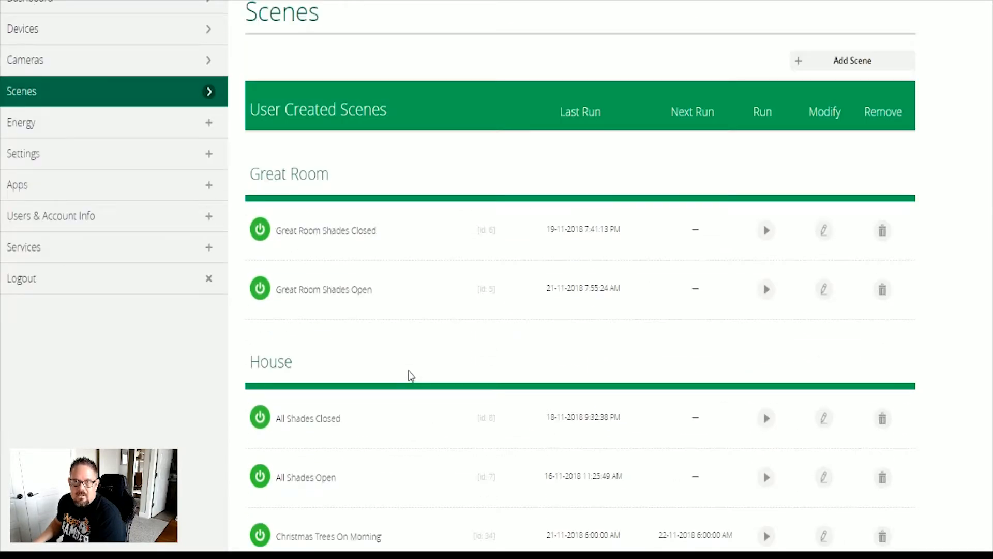
{"action": "scroll", "coordinate": [411, 375], "scroll_direction": "up", "scroll_amount": 3}
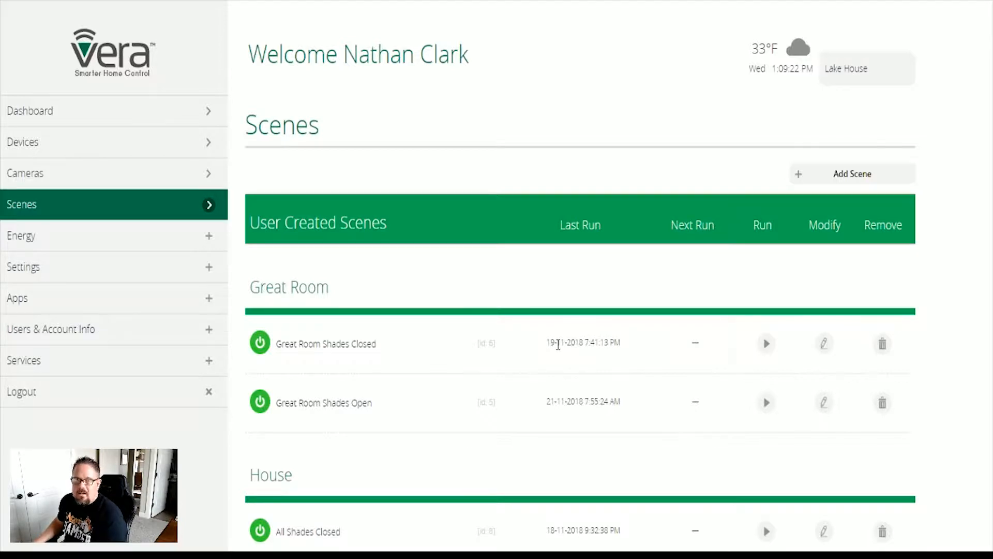
Start a new scene triggered whenever the Garage Door is opened whether armed or disarmed, and proceed to the device actions.
{"action": "left_click", "coordinate": [850, 176]}
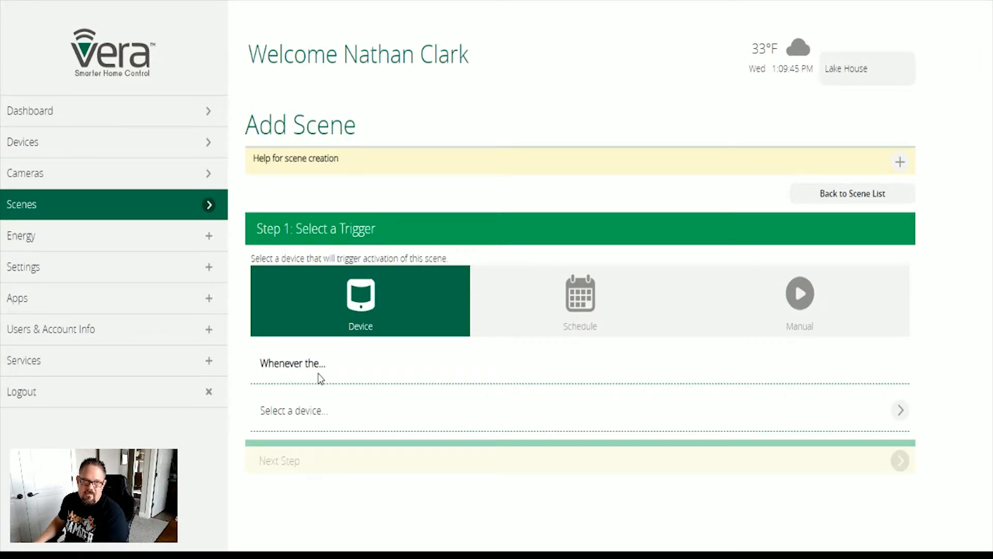
{"action": "left_click", "coordinate": [300, 414]}
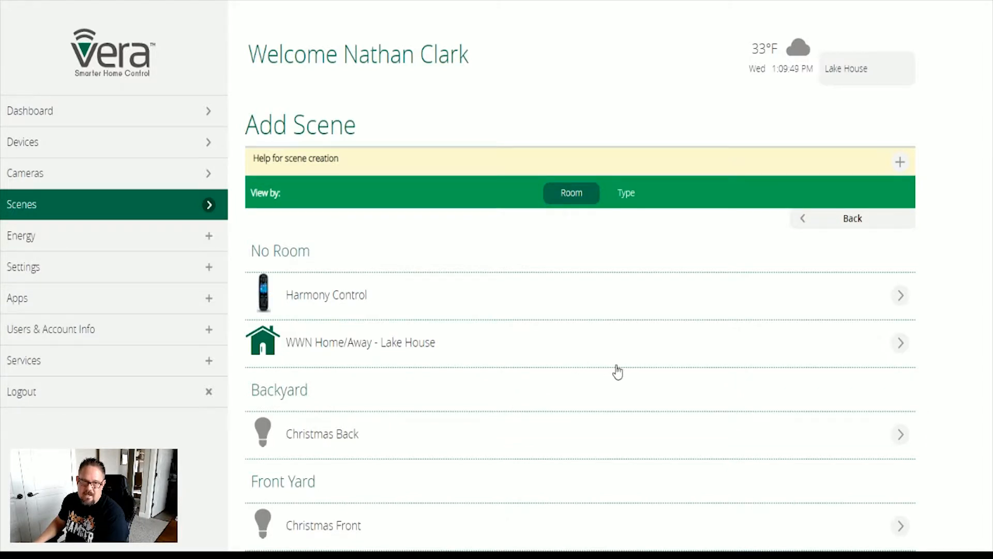
{"action": "scroll", "coordinate": [692, 348], "scroll_direction": "down", "scroll_amount": 9}
{"action": "scroll", "coordinate": [771, 346], "scroll_direction": "down", "scroll_amount": 13}
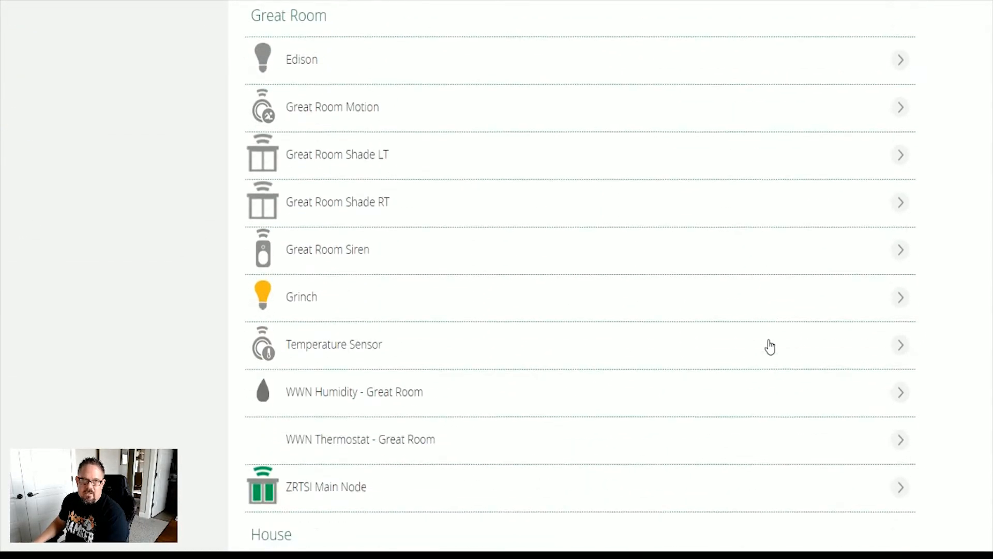
{"action": "scroll", "coordinate": [774, 344], "scroll_direction": "down", "scroll_amount": 3}
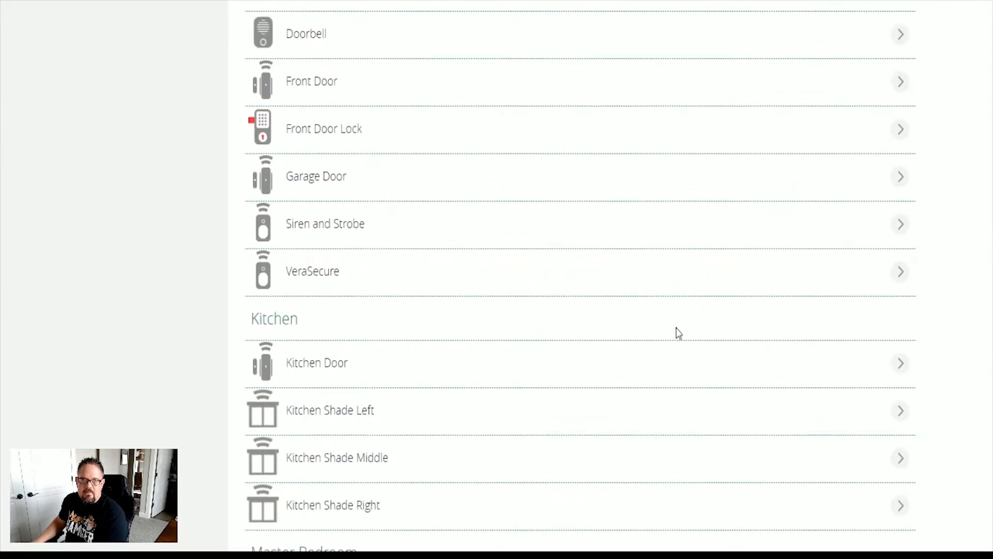
{"action": "left_click", "coordinate": [901, 178]}
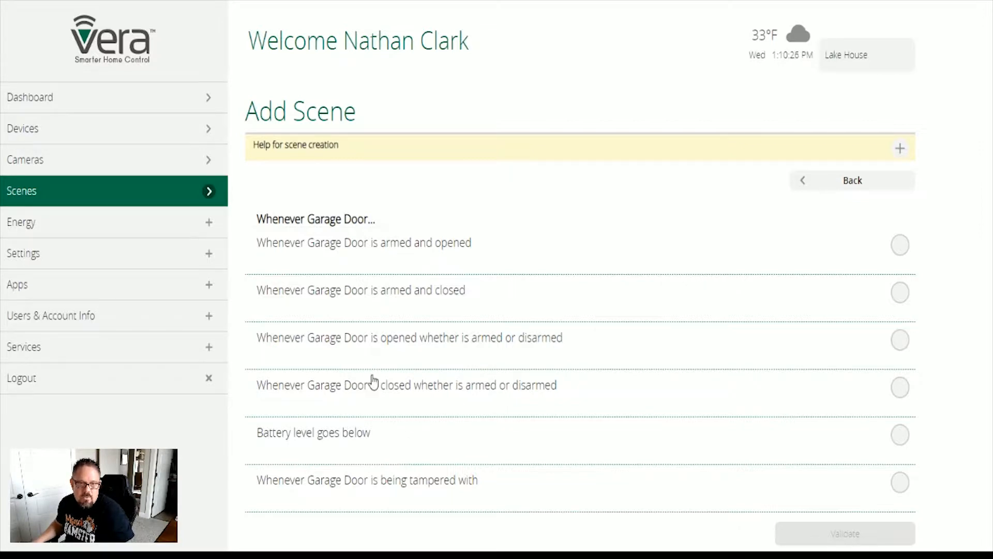
{"action": "left_click", "coordinate": [900, 340]}
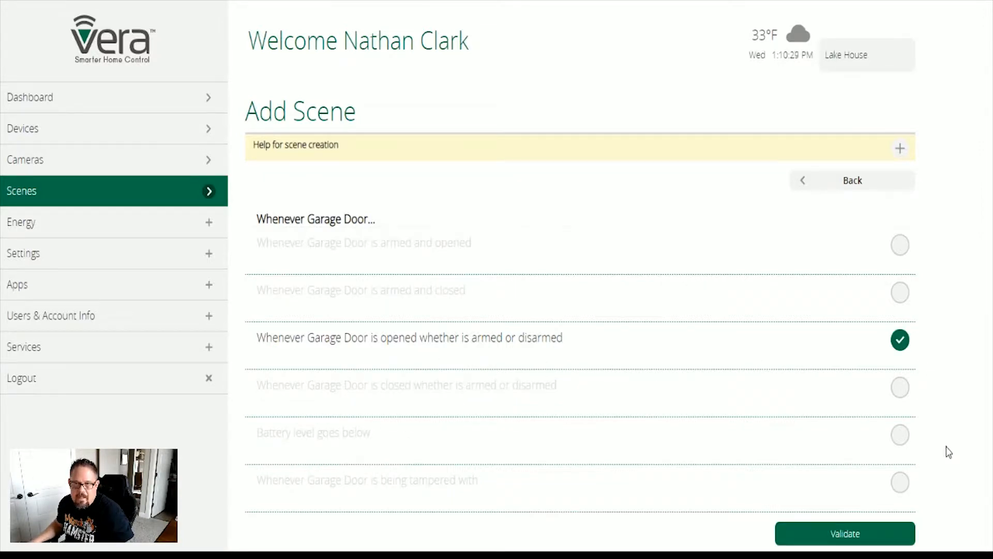
{"action": "left_click", "coordinate": [862, 541]}
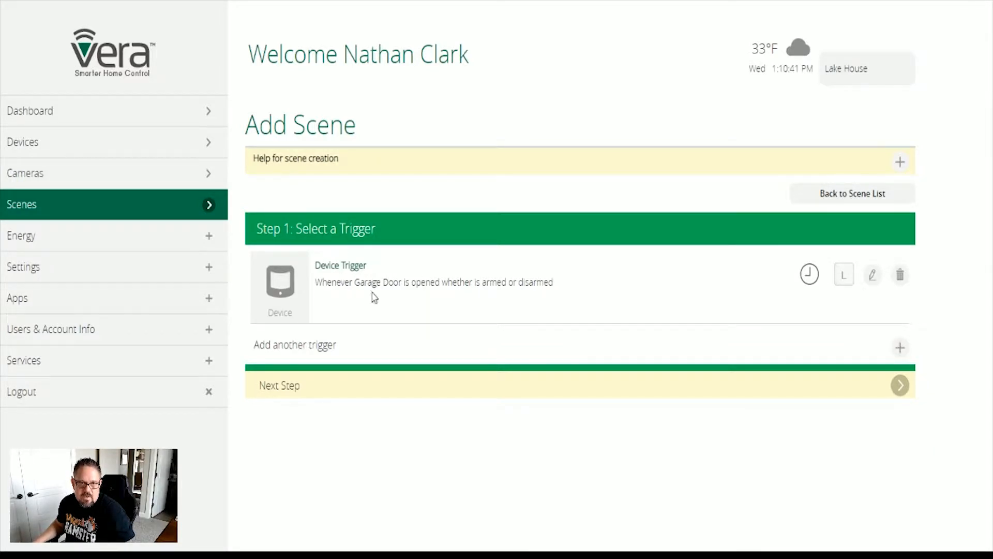
{"action": "left_click", "coordinate": [899, 389]}
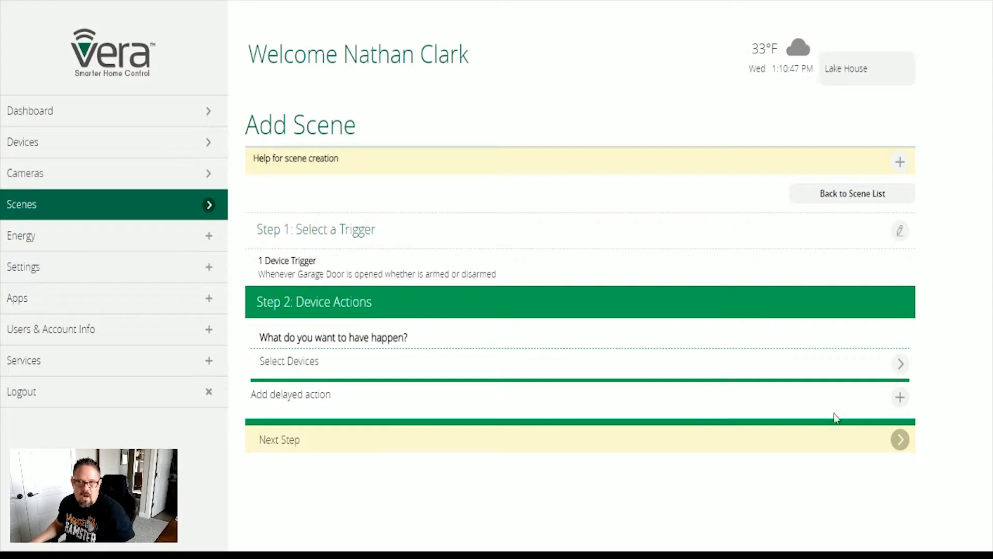
Look through the devices available for scene actions room by room, and return without selecting any.
{"action": "left_click", "coordinate": [899, 364]}
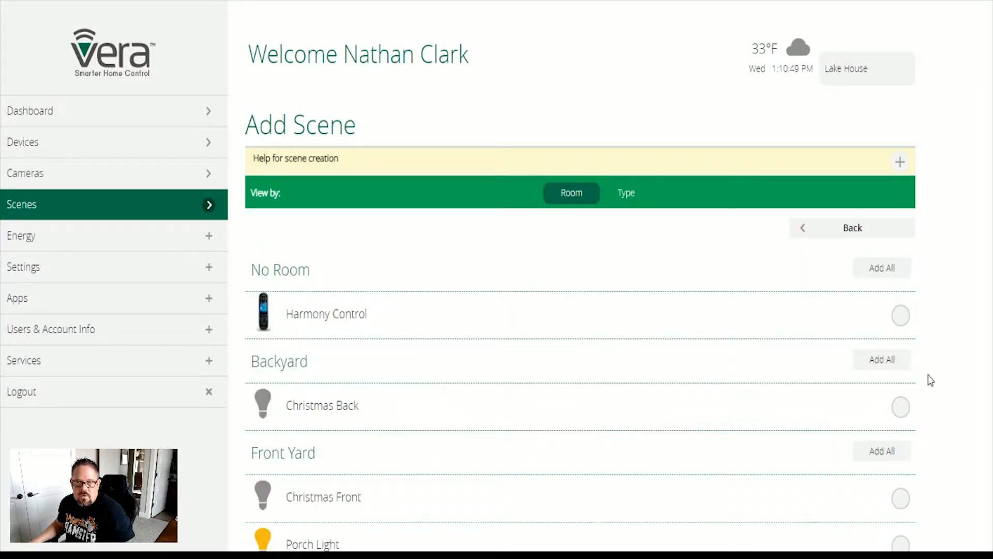
{"action": "scroll", "coordinate": [931, 381], "scroll_direction": "down", "scroll_amount": 3}
{"action": "scroll", "coordinate": [935, 383], "scroll_direction": "down", "scroll_amount": 1}
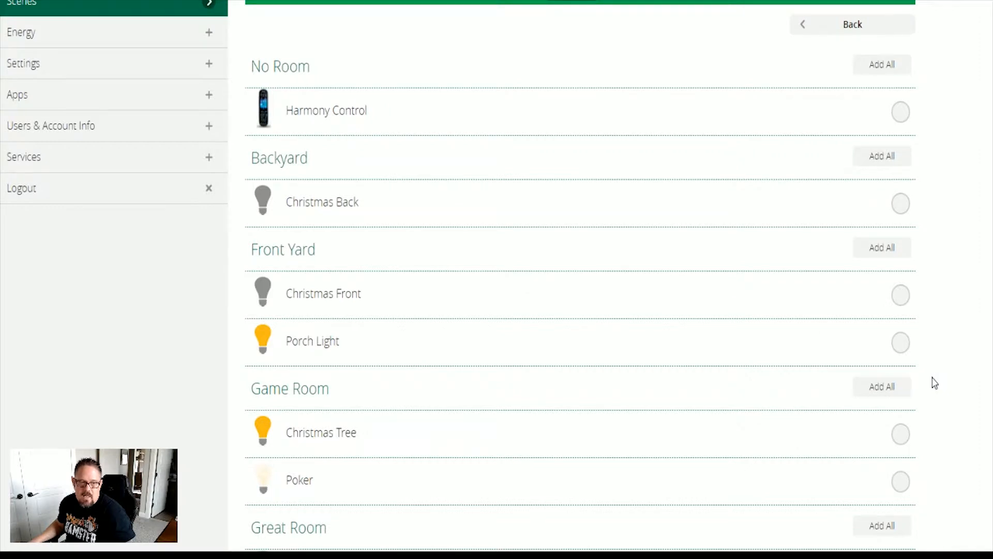
{"action": "scroll", "coordinate": [934, 382], "scroll_direction": "down", "scroll_amount": 12}
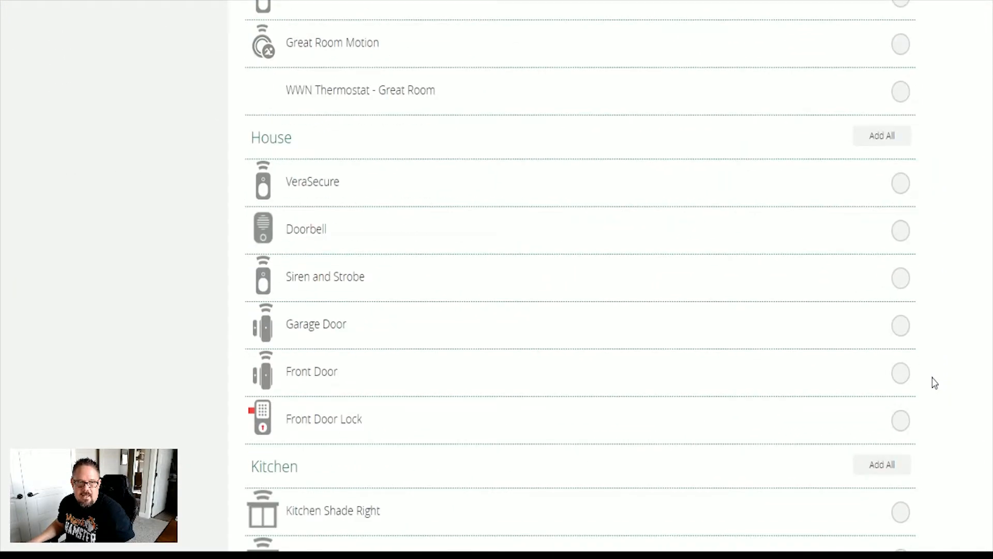
{"action": "scroll", "coordinate": [935, 382], "scroll_direction": "down", "scroll_amount": 8}
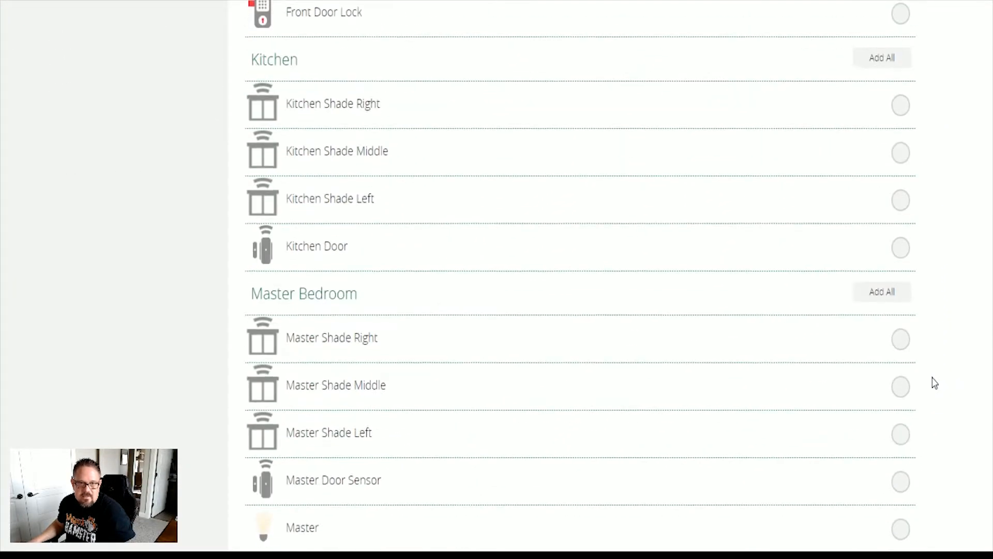
{"action": "scroll", "coordinate": [934, 383], "scroll_direction": "down", "scroll_amount": 1}
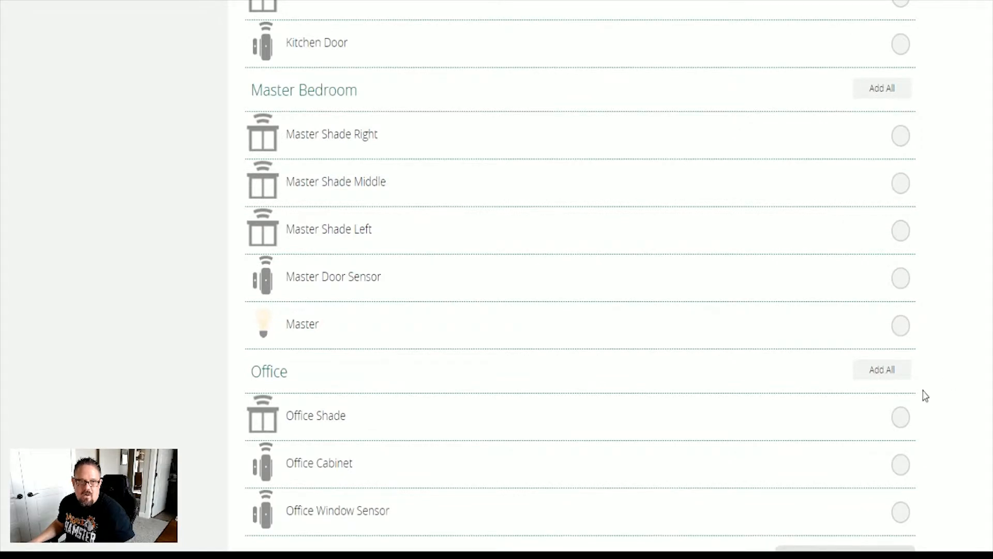
{"action": "scroll", "coordinate": [925, 396], "scroll_direction": "up", "scroll_amount": 20}
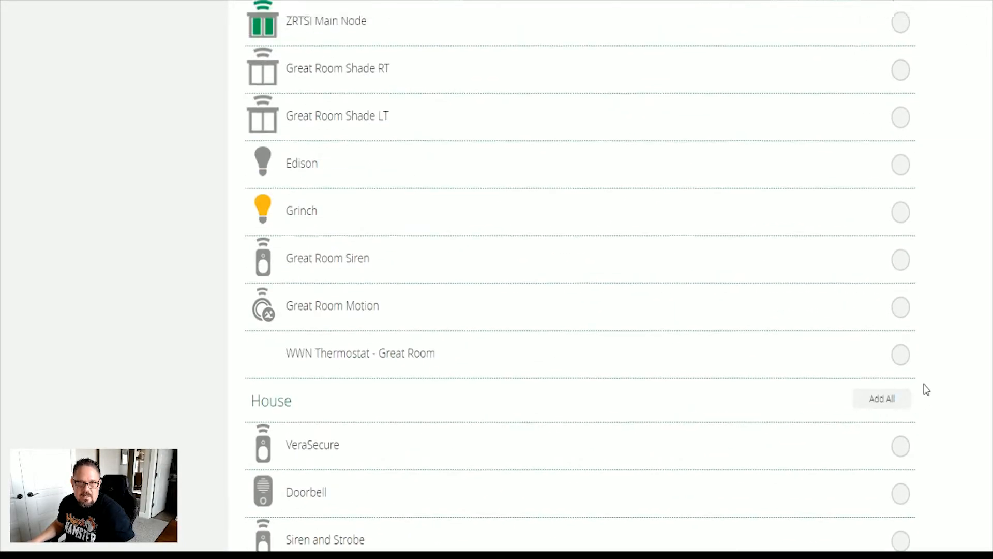
{"action": "scroll", "coordinate": [925, 390], "scroll_direction": "up", "scroll_amount": 5}
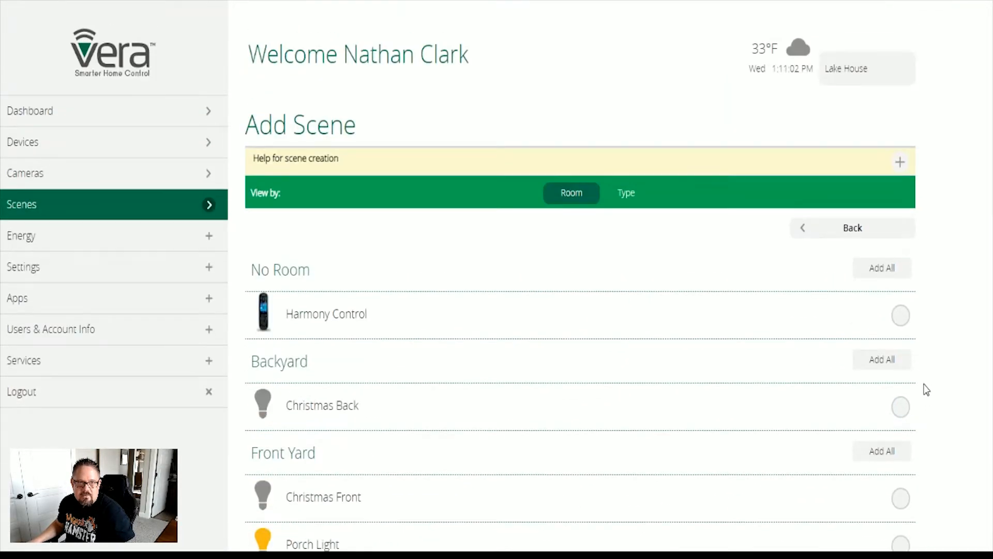
{"action": "left_click", "coordinate": [831, 229]}
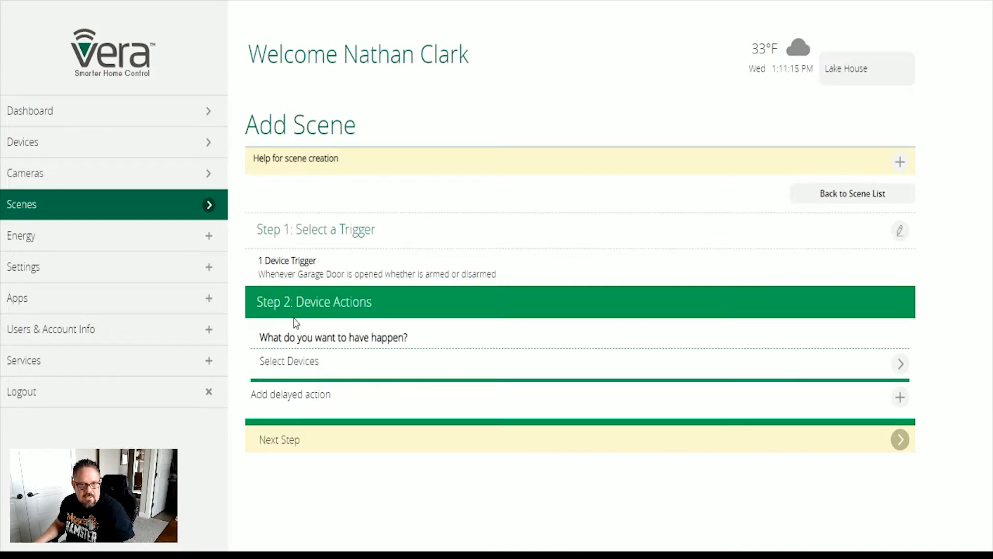
Leave the device actions empty, proceed to finishing the scene, and enable its notification for the first listed user.
{"action": "left_click", "coordinate": [894, 446]}
{"action": "scroll", "coordinate": [913, 439], "scroll_direction": "down", "scroll_amount": 1}
{"action": "scroll", "coordinate": [923, 427], "scroll_direction": "down", "scroll_amount": 3}
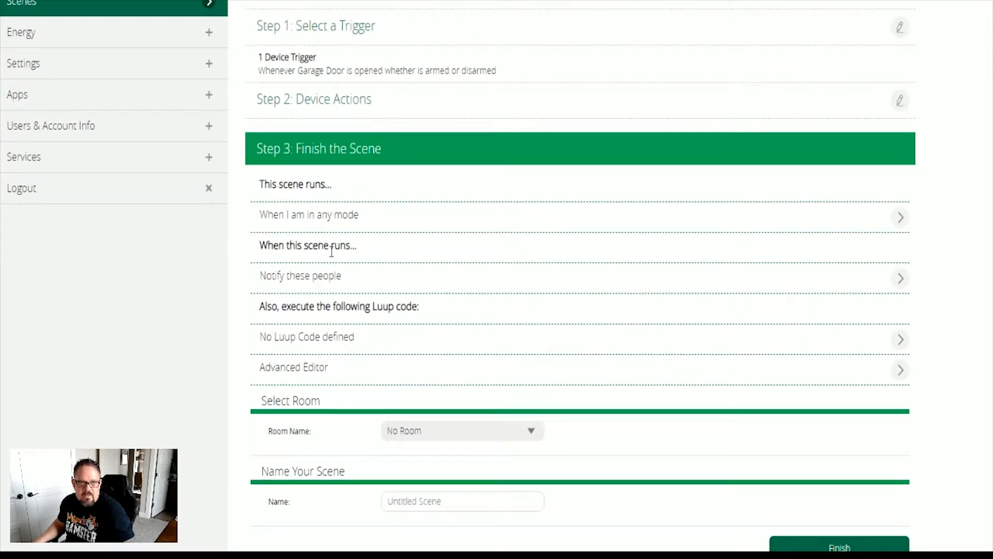
{"action": "left_click", "coordinate": [299, 276]}
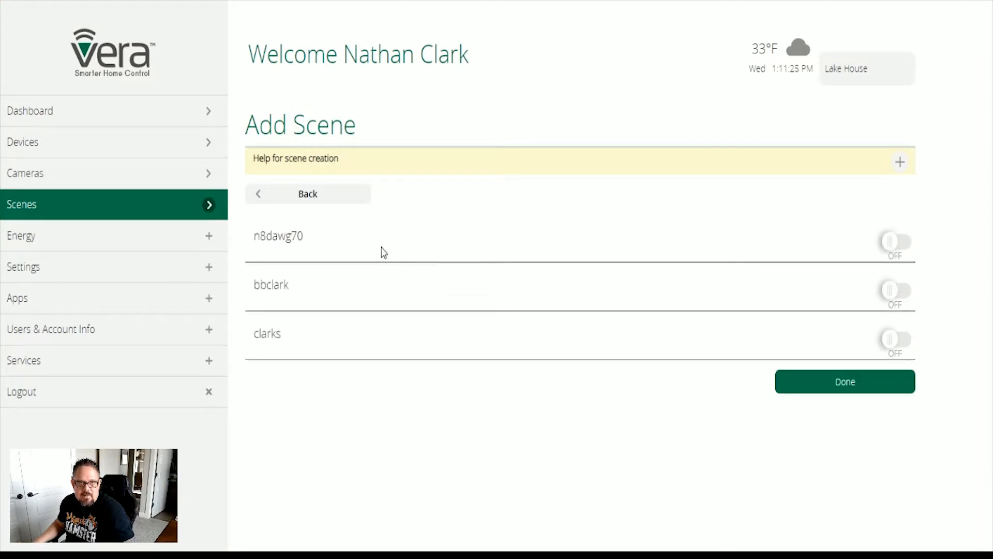
{"action": "left_click", "coordinate": [894, 251]}
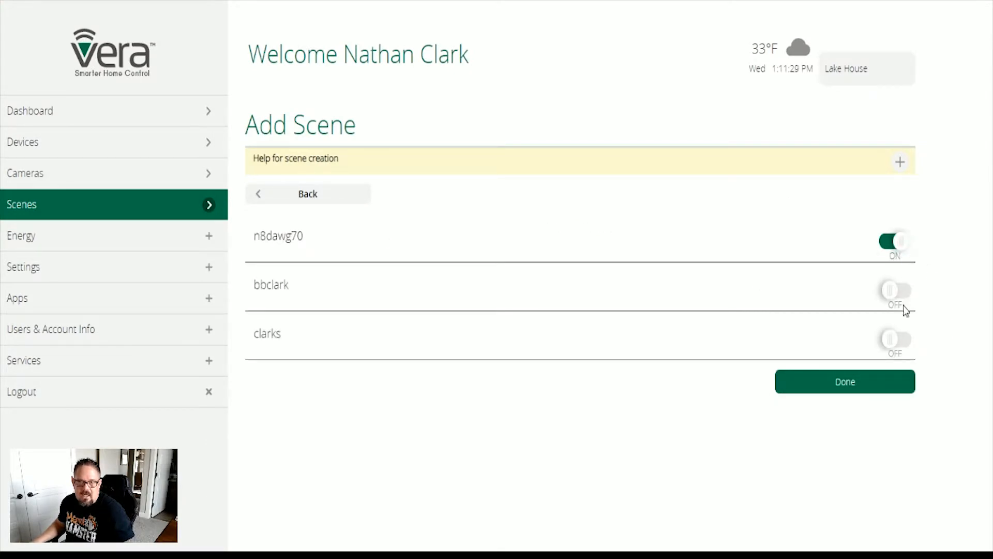
{"action": "left_click", "coordinate": [858, 383]}
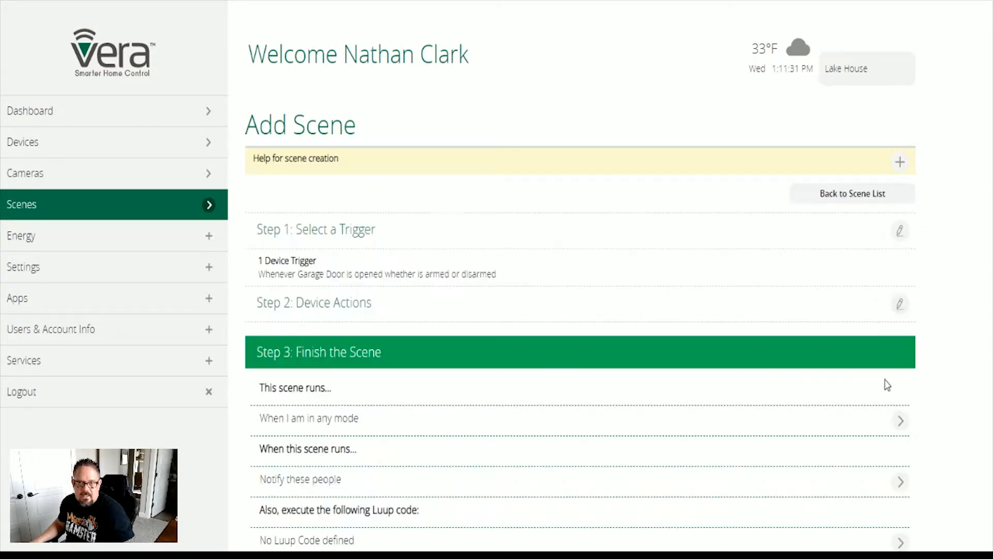
Assign the scene to the House room, name it "Garage Door Open - send alert", and finish creating it.
{"action": "scroll", "coordinate": [942, 361], "scroll_direction": "down", "scroll_amount": 4}
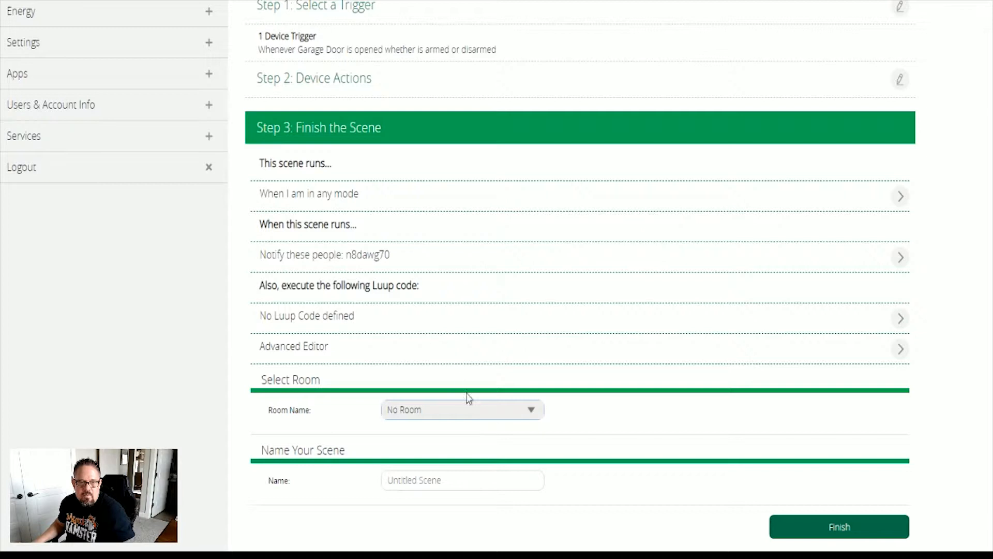
{"action": "left_click", "coordinate": [441, 289]}
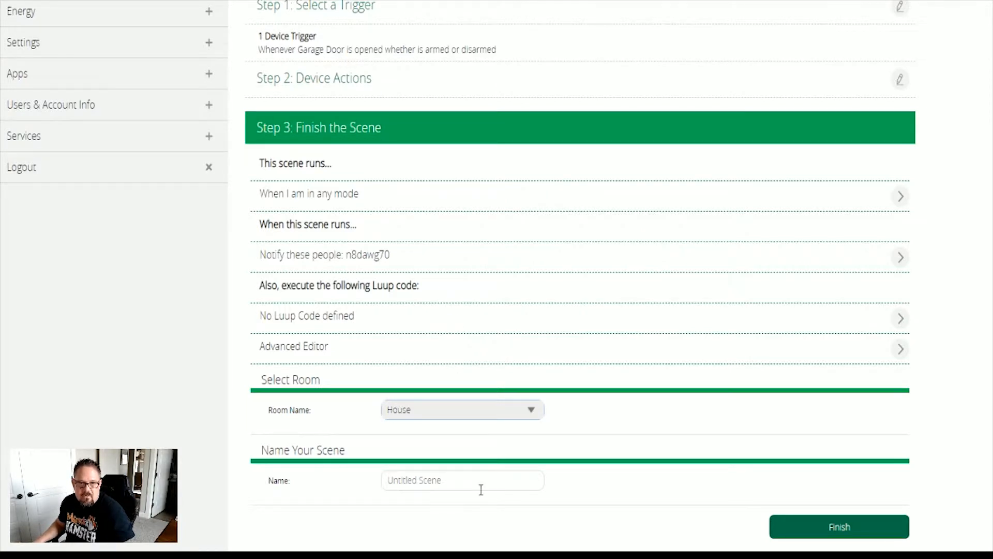
{"action": "left_click", "coordinate": [458, 480]}
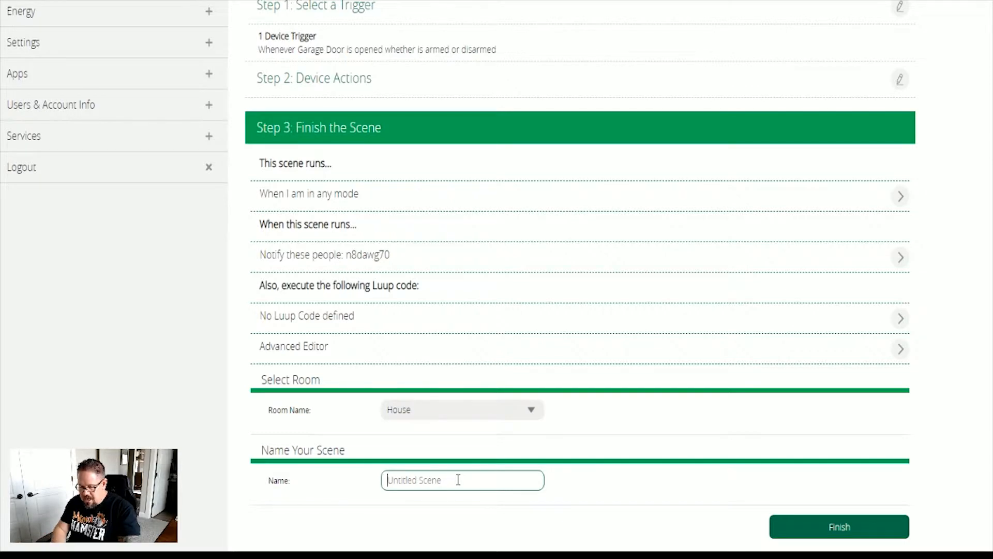
{"action": "type", "text": "Garage Door Open"}
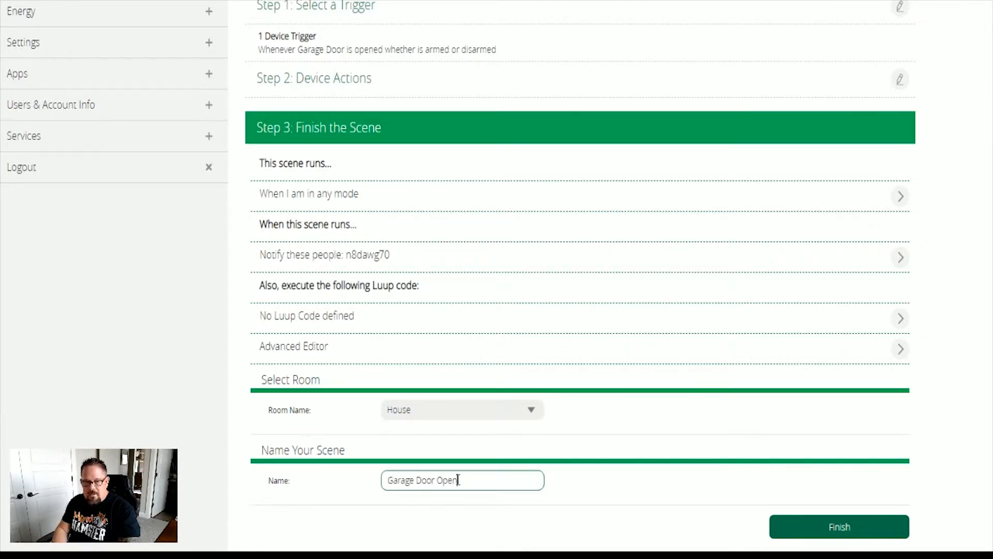
{"action": "type", "text": " - send "}
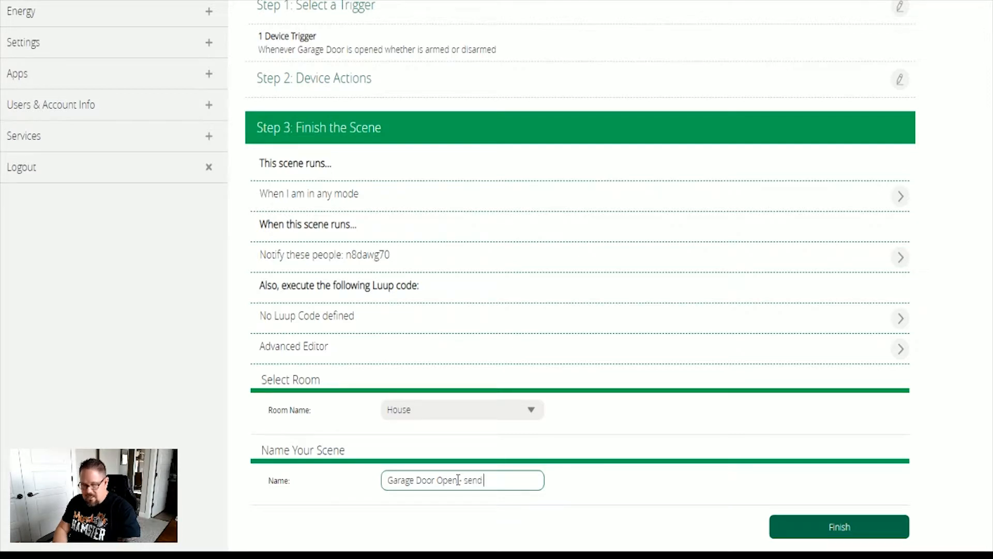
{"action": "type", "text": "notifica"}
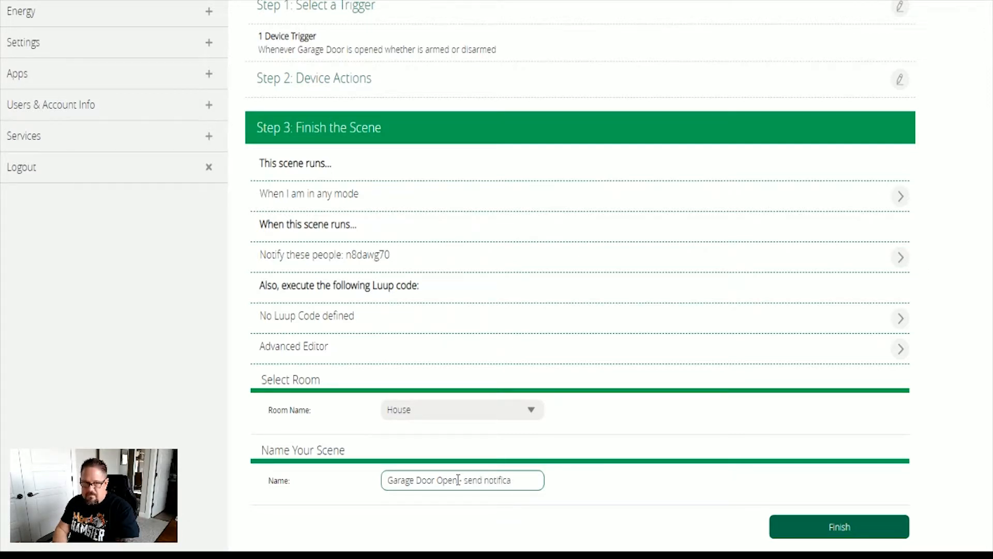
{"action": "key", "text": "BackSpace"}
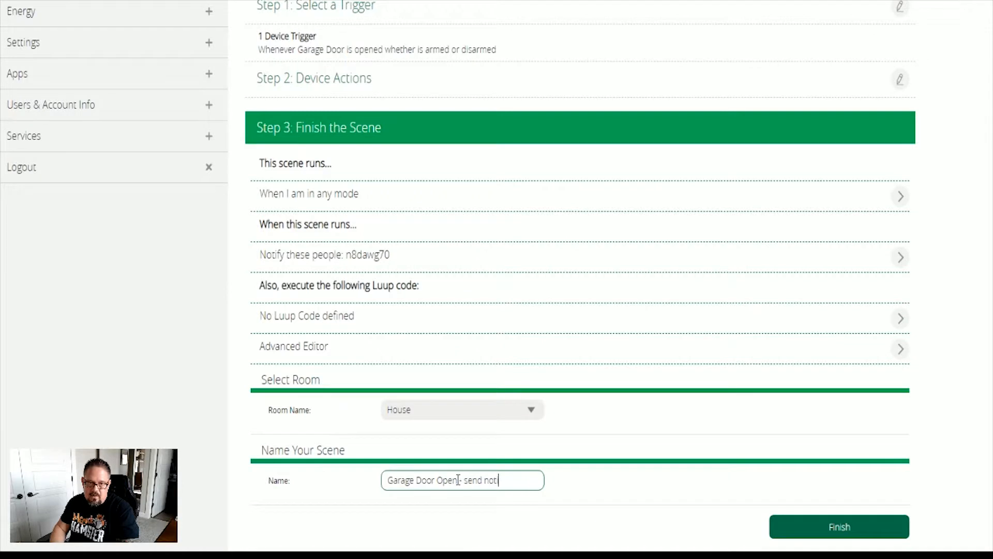
{"action": "key", "text": "BackSpace"}
{"action": "key", "text": "BackSpace"}
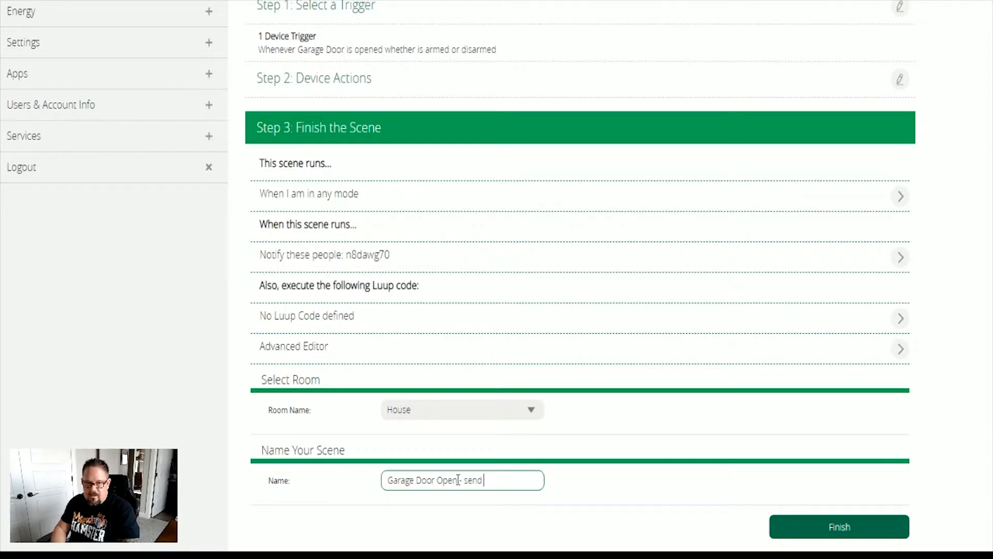
{"action": "type", "text": "alert"}
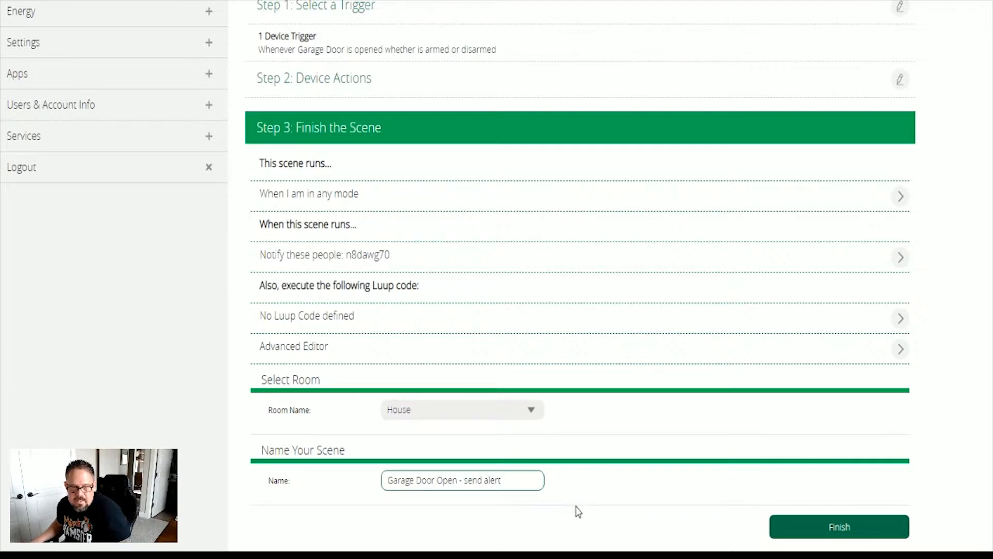
{"action": "left_click", "coordinate": [836, 529]}
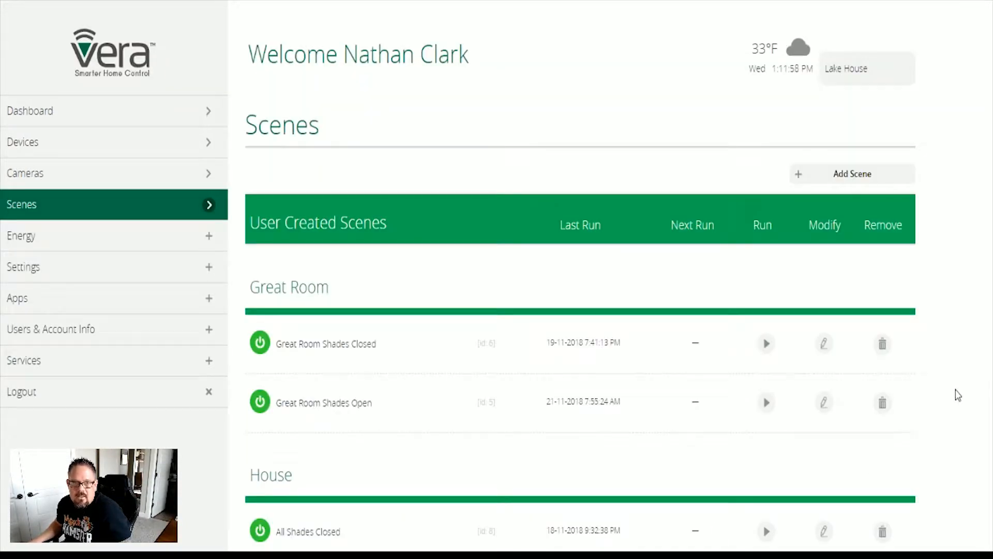
Find the "Garage Door Open - send alert" scene among the House scenes and delete it, confirming the removal.
{"action": "scroll", "coordinate": [874, 368], "scroll_direction": "down", "scroll_amount": 6}
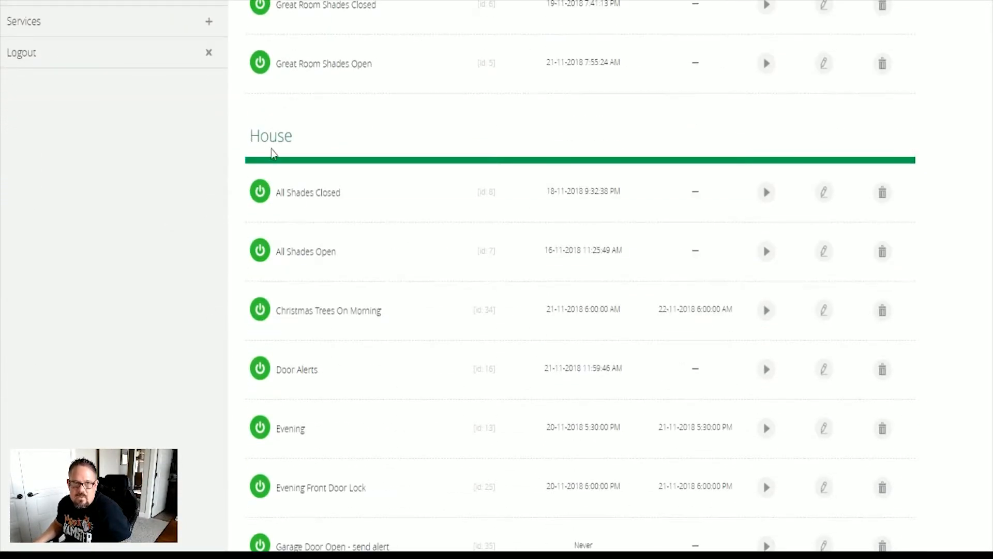
{"action": "scroll", "coordinate": [290, 170], "scroll_direction": "down", "scroll_amount": 4}
{"action": "scroll", "coordinate": [284, 247], "scroll_direction": "down", "scroll_amount": 1}
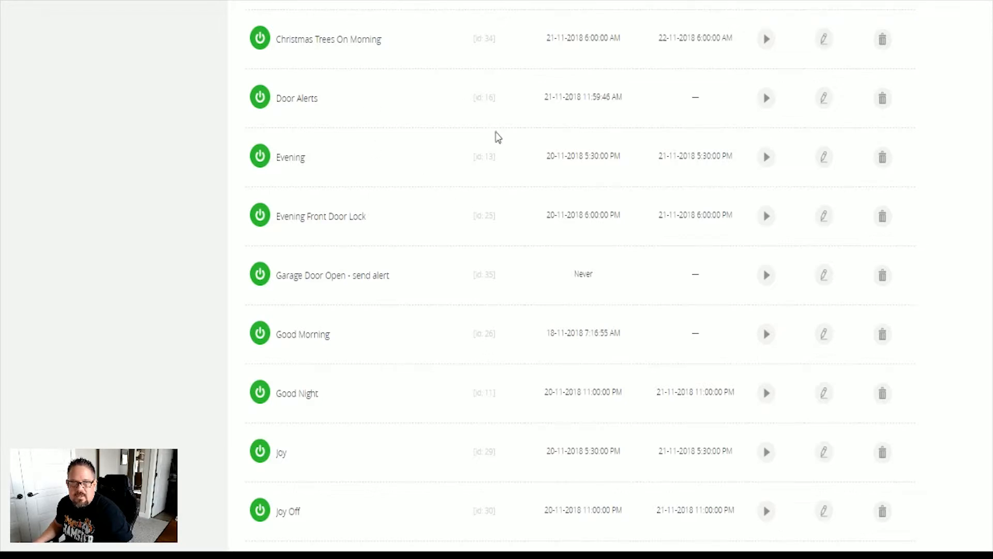
{"action": "scroll", "coordinate": [488, 181], "scroll_direction": "down", "scroll_amount": 3}
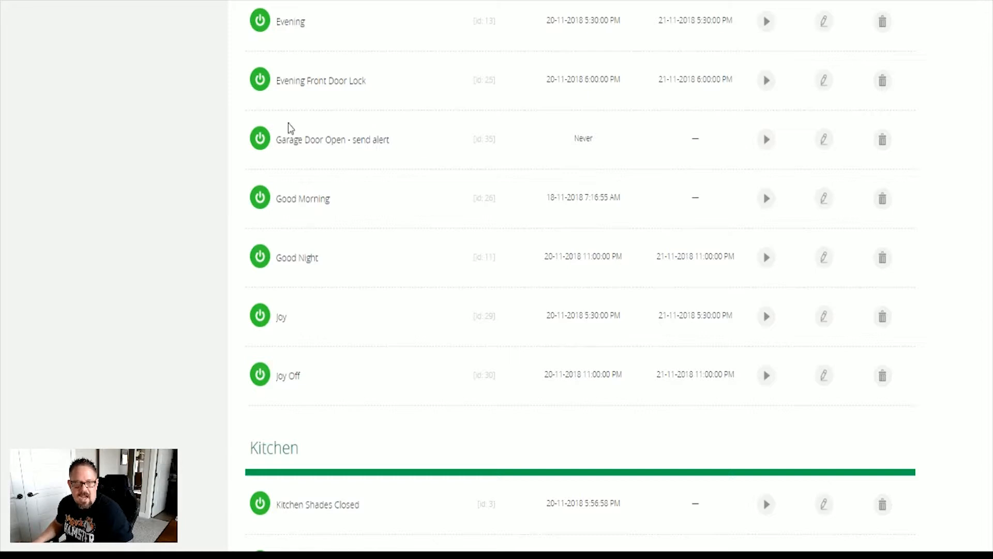
{"action": "scroll", "coordinate": [331, 226], "scroll_direction": "up", "scroll_amount": 4}
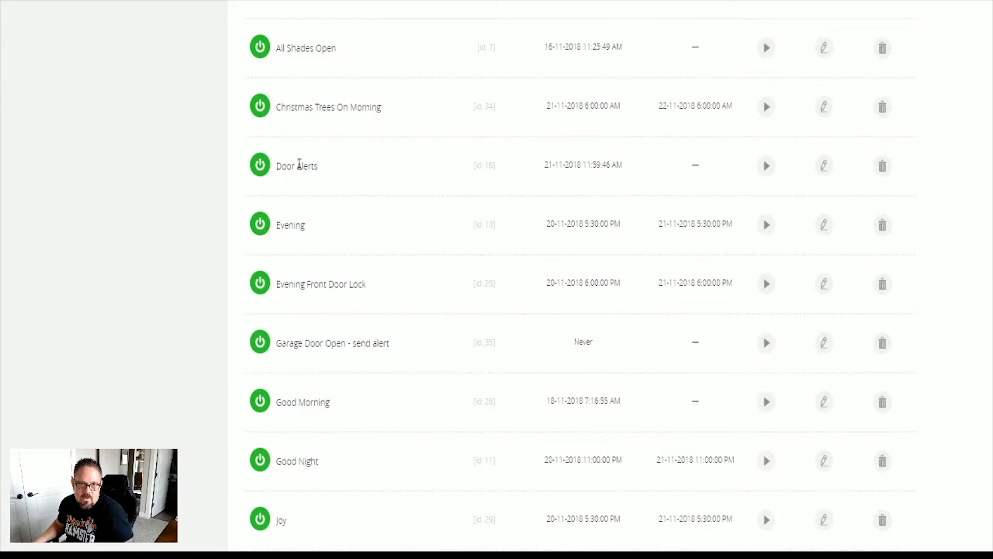
{"action": "scroll", "coordinate": [343, 284], "scroll_direction": "down", "scroll_amount": 1}
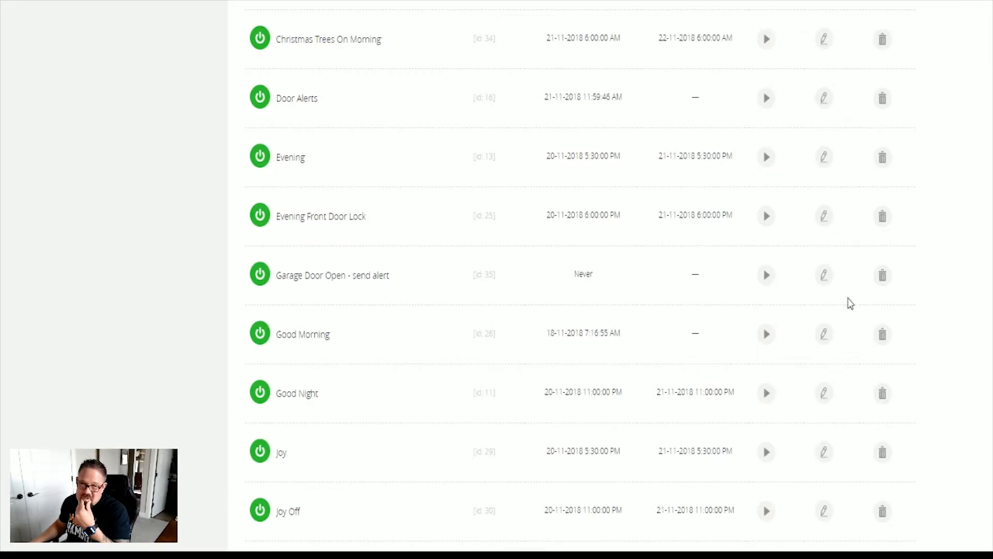
{"action": "left_click", "coordinate": [882, 282]}
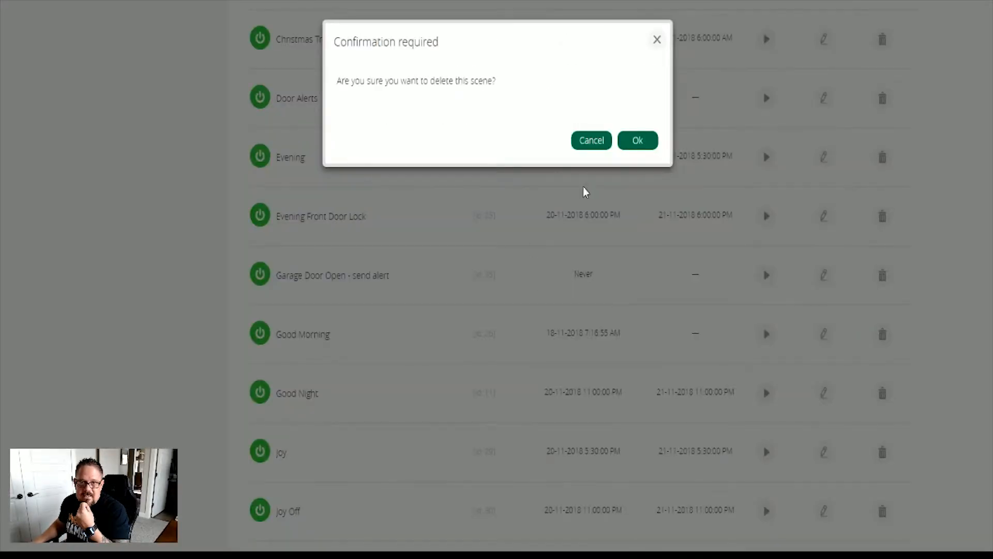
{"action": "left_click", "coordinate": [636, 145]}
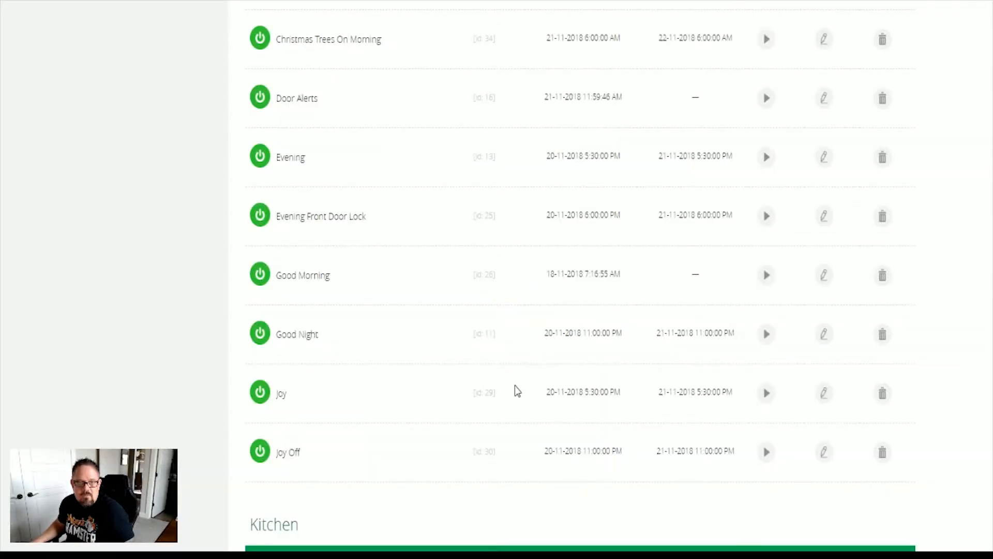
Start adding a new scene and choose a schedule as its trigger type.
{"action": "scroll", "coordinate": [517, 391], "scroll_direction": "down", "scroll_amount": 4}
{"action": "scroll", "coordinate": [517, 391], "scroll_direction": "up", "scroll_amount": 12}
{"action": "scroll", "coordinate": [518, 390], "scroll_direction": "up", "scroll_amount": 4}
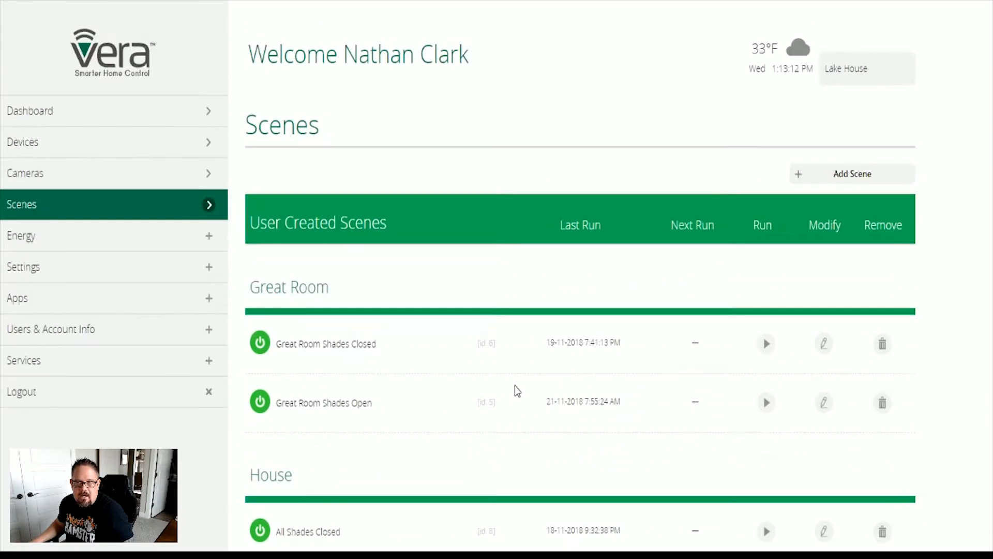
{"action": "left_click", "coordinate": [854, 176]}
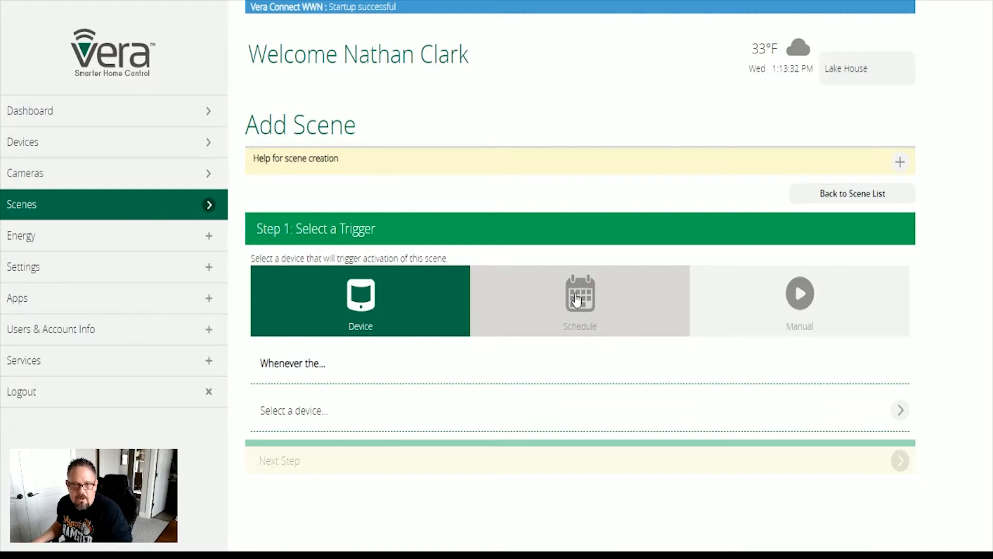
{"action": "left_click", "coordinate": [609, 322]}
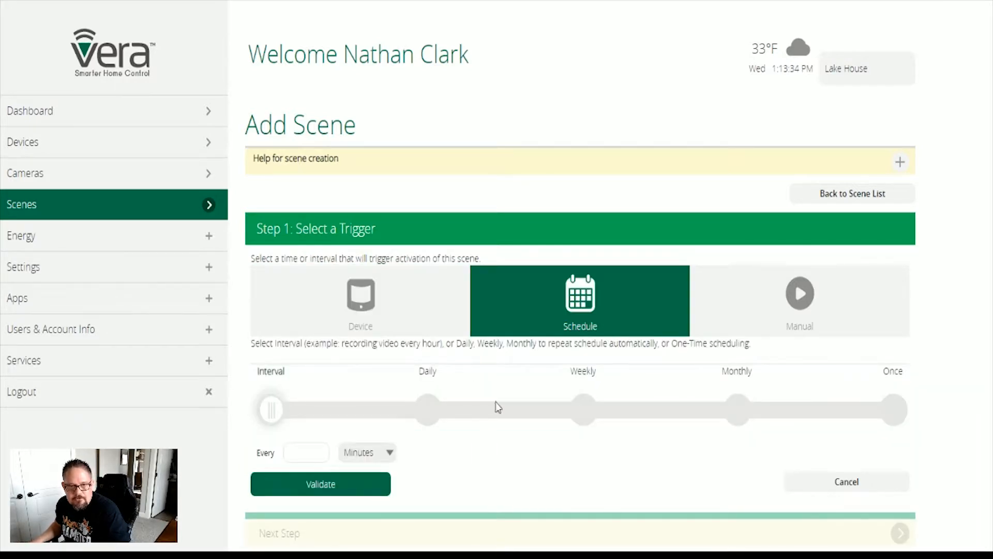
Look through the daily, weekly, monthly and one-time scheduling options for the trigger.
{"action": "left_click", "coordinate": [427, 413]}
{"action": "left_click", "coordinate": [584, 411]}
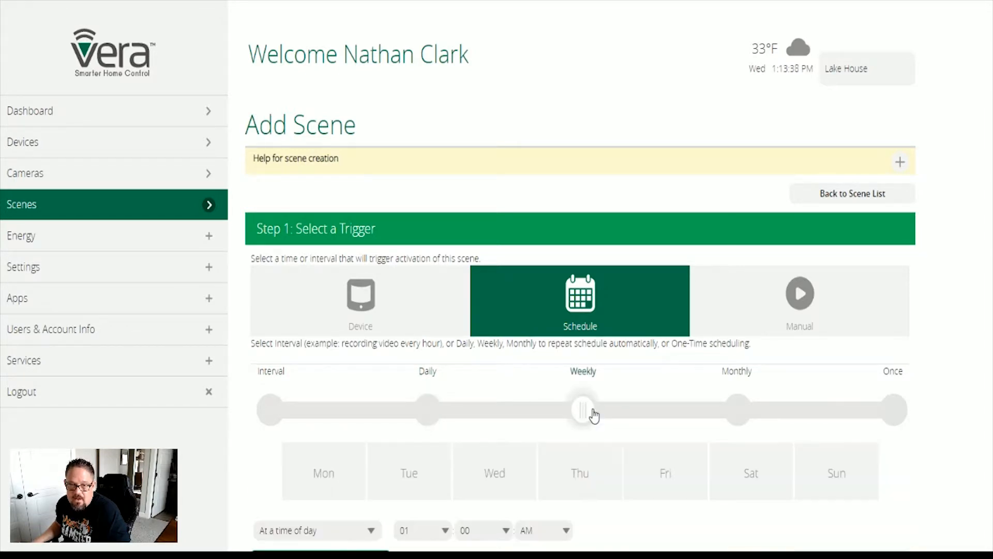
{"action": "scroll", "coordinate": [724, 480], "scroll_direction": "down", "scroll_amount": 1}
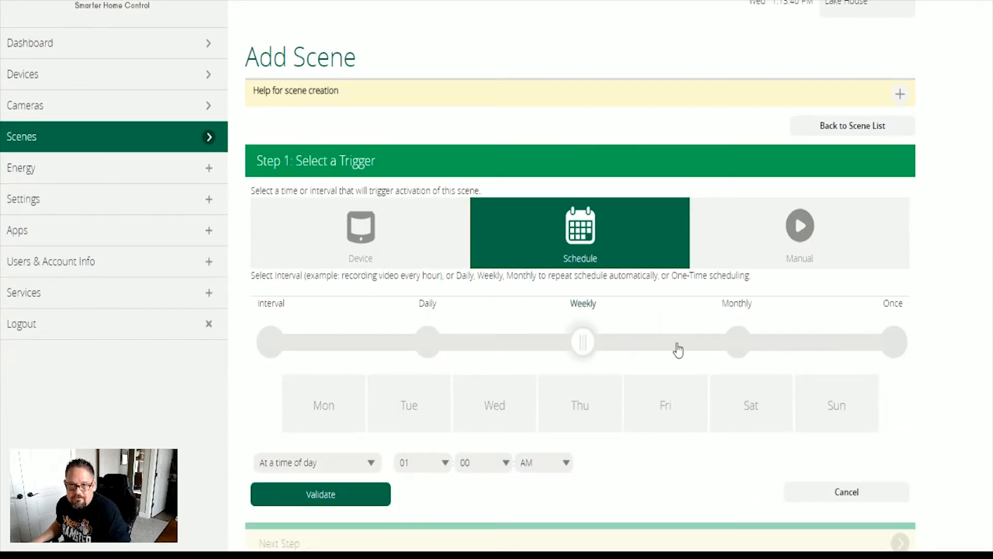
{"action": "left_click", "coordinate": [735, 342]}
{"action": "left_click", "coordinate": [890, 342]}
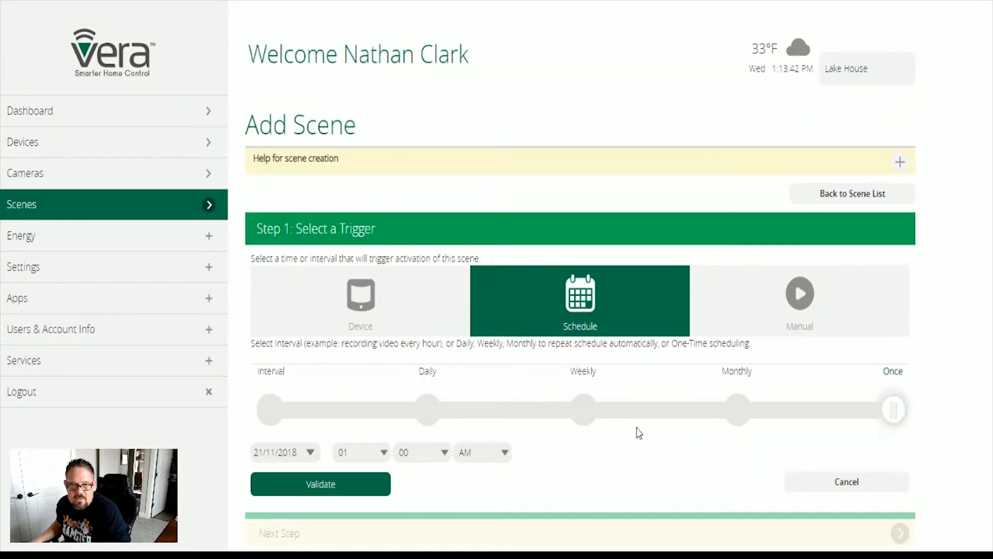
Set the schedule trigger to run daily at Sunset, validate it, and proceed to the device actions.
{"action": "left_click", "coordinate": [433, 414]}
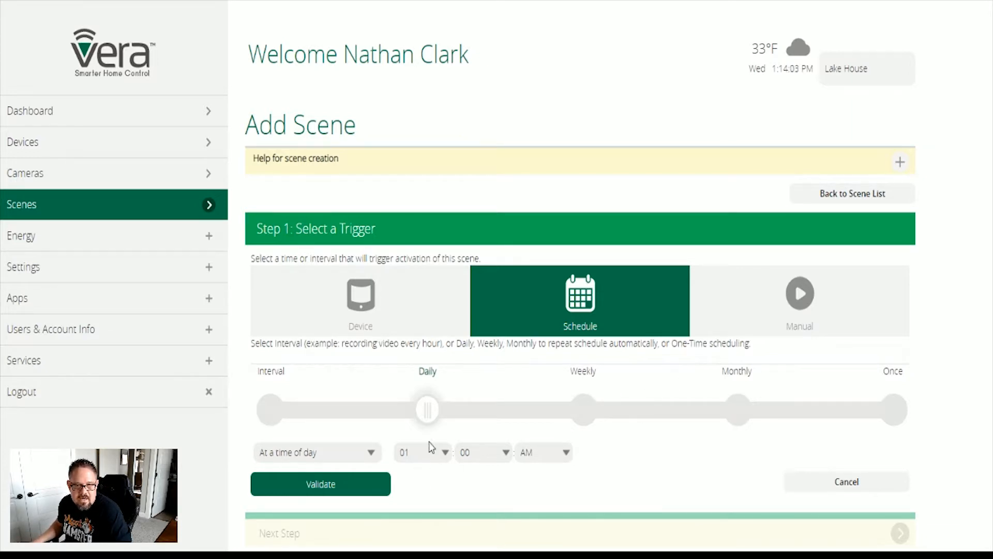
{"action": "left_click", "coordinate": [365, 457]}
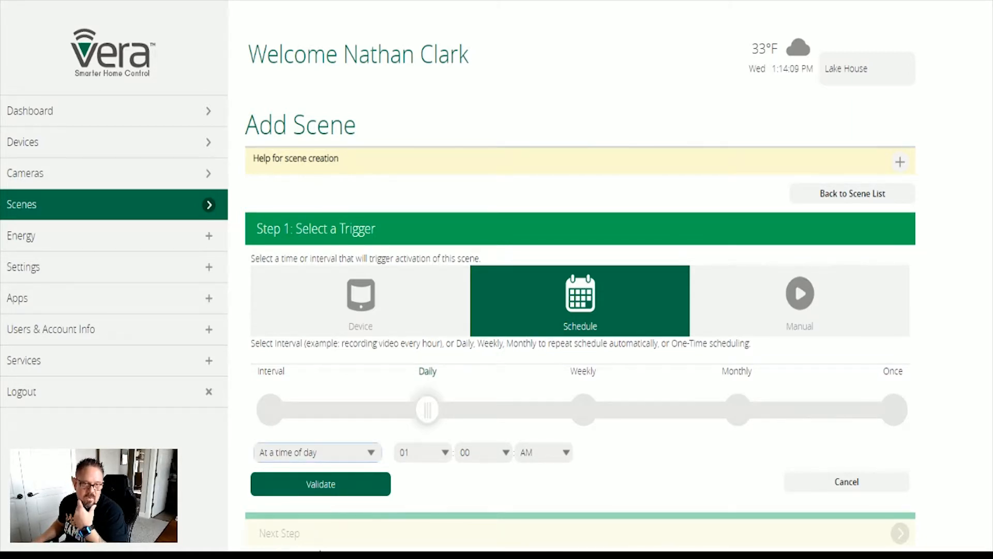
{"action": "left_click", "coordinate": [308, 501]}
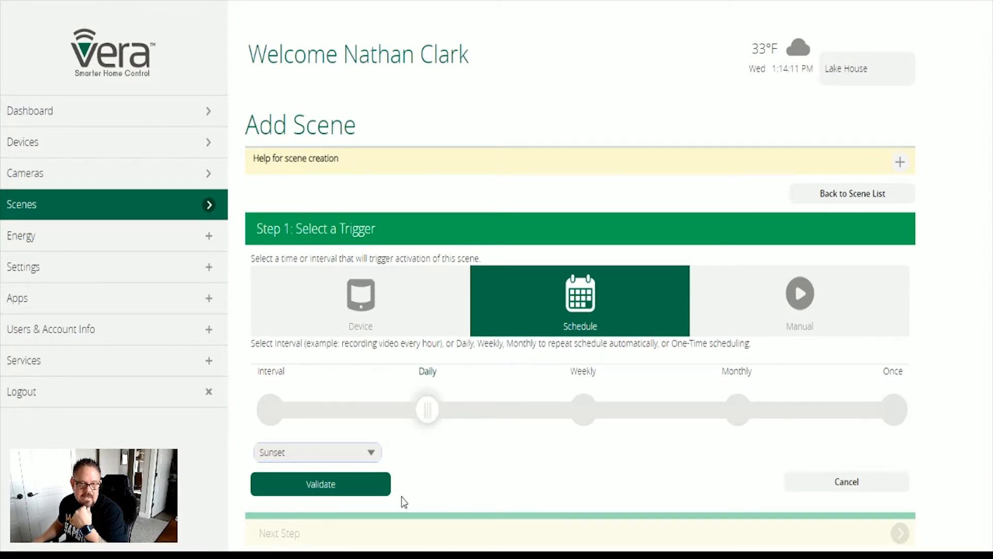
{"action": "left_click", "coordinate": [367, 489]}
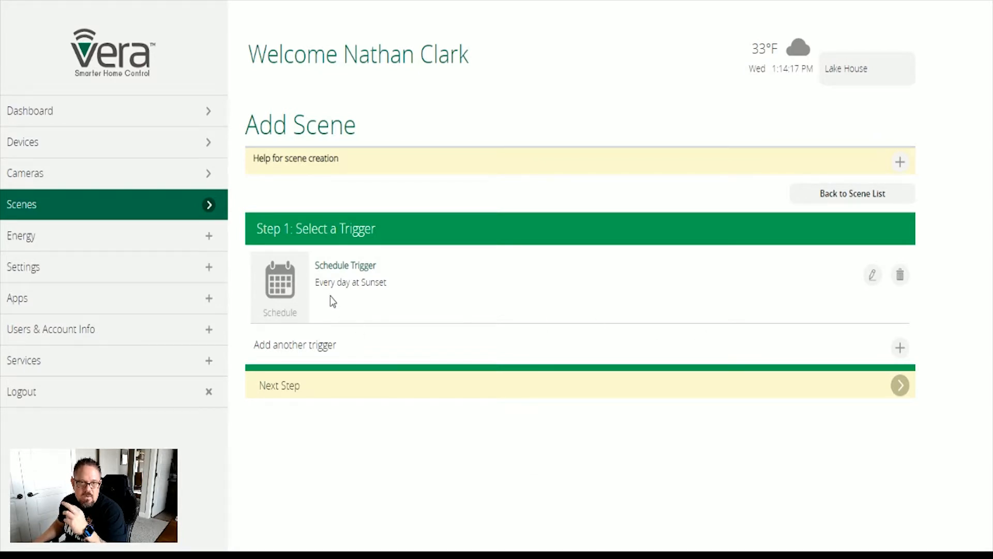
{"action": "left_click", "coordinate": [898, 387]}
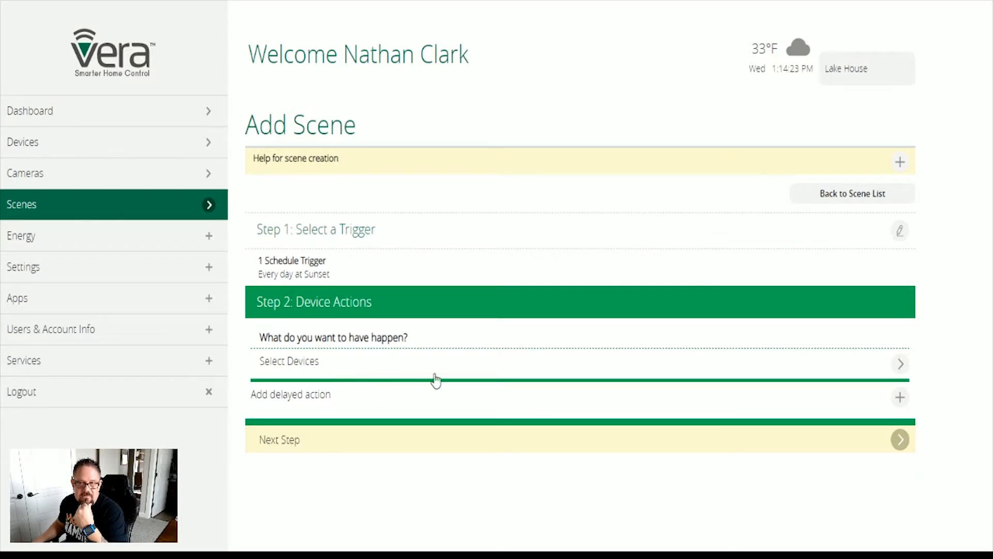
Choose the Front Yard Porch Light, Game Room Poker light and Great Room Edison light as the scene's devices.
{"action": "left_click", "coordinate": [900, 364]}
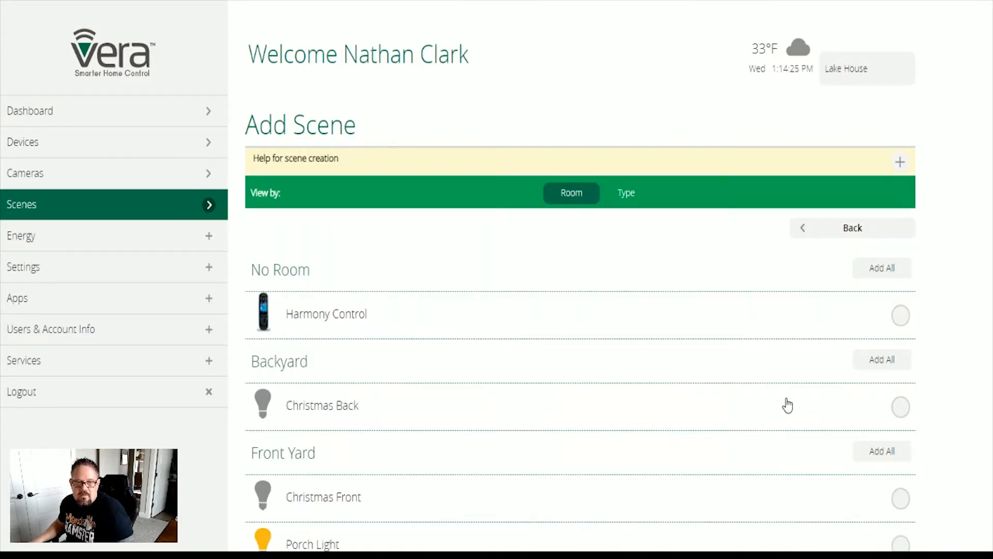
{"action": "scroll", "coordinate": [719, 401], "scroll_direction": "down", "scroll_amount": 4}
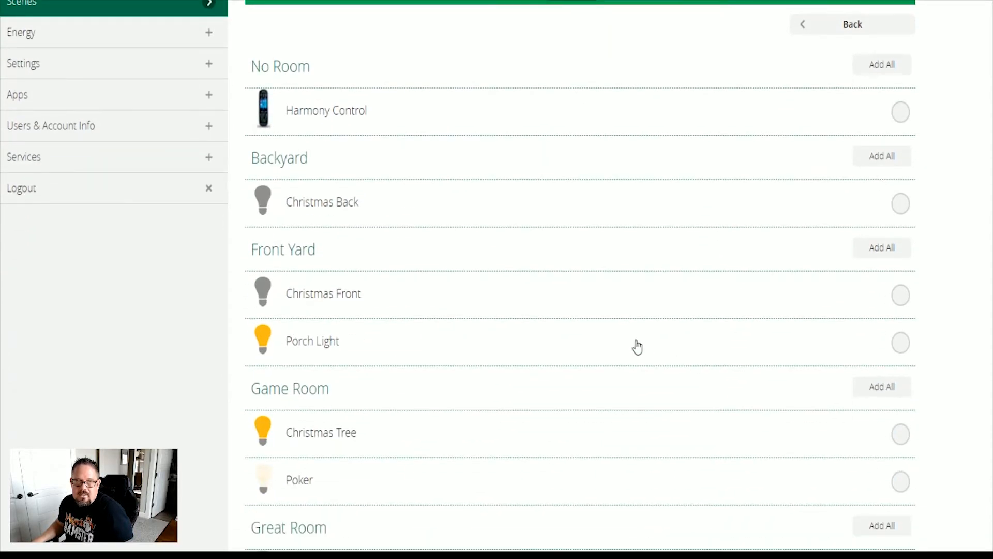
{"action": "left_click", "coordinate": [900, 343]}
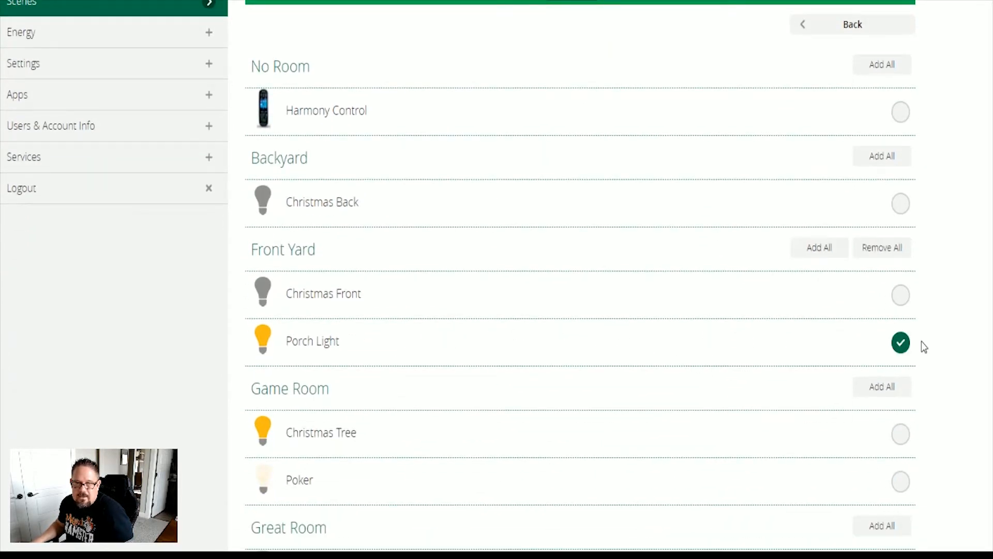
{"action": "scroll", "coordinate": [926, 344], "scroll_direction": "down", "scroll_amount": 5}
{"action": "scroll", "coordinate": [932, 341], "scroll_direction": "down", "scroll_amount": 1}
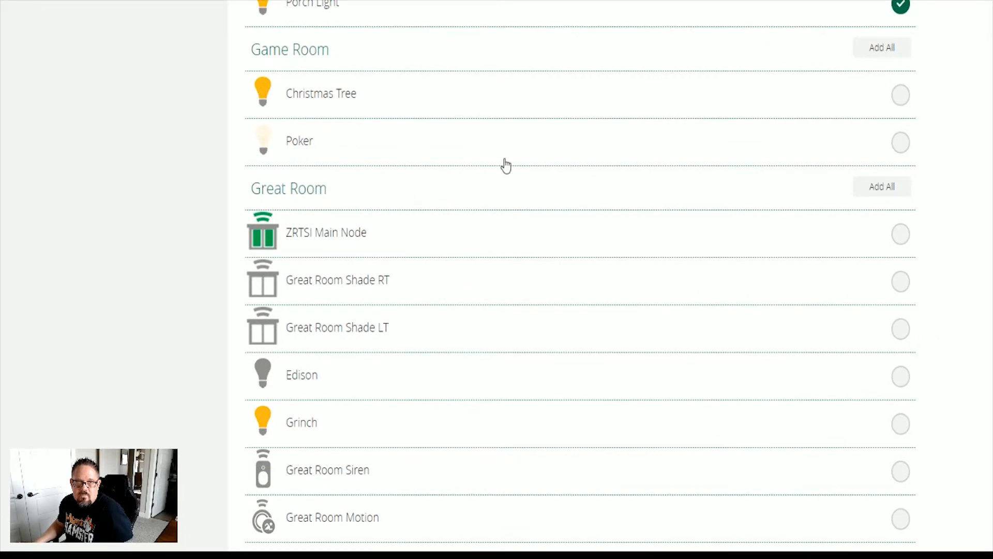
{"action": "left_click", "coordinate": [900, 146]}
{"action": "scroll", "coordinate": [940, 248], "scroll_direction": "down", "scroll_amount": 2}
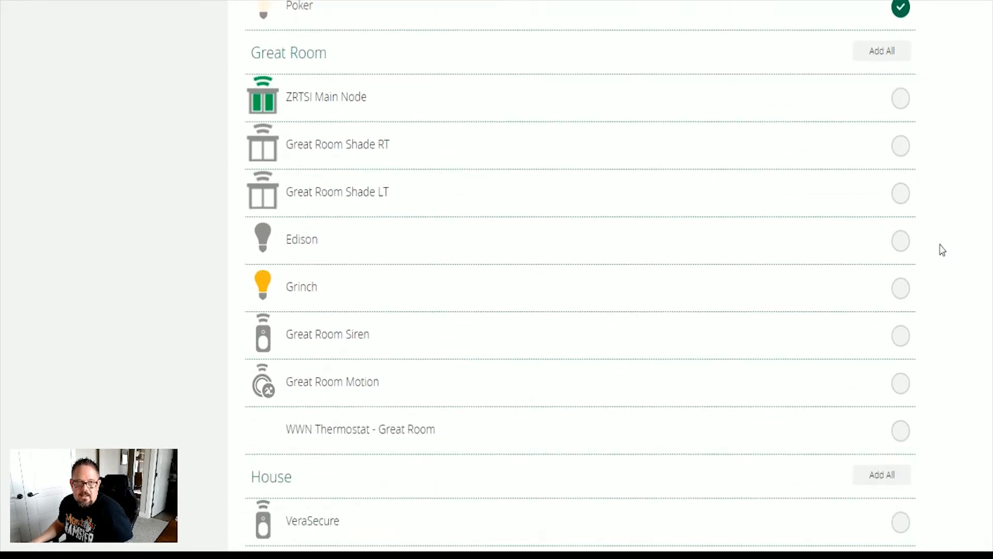
{"action": "left_click", "coordinate": [906, 250]}
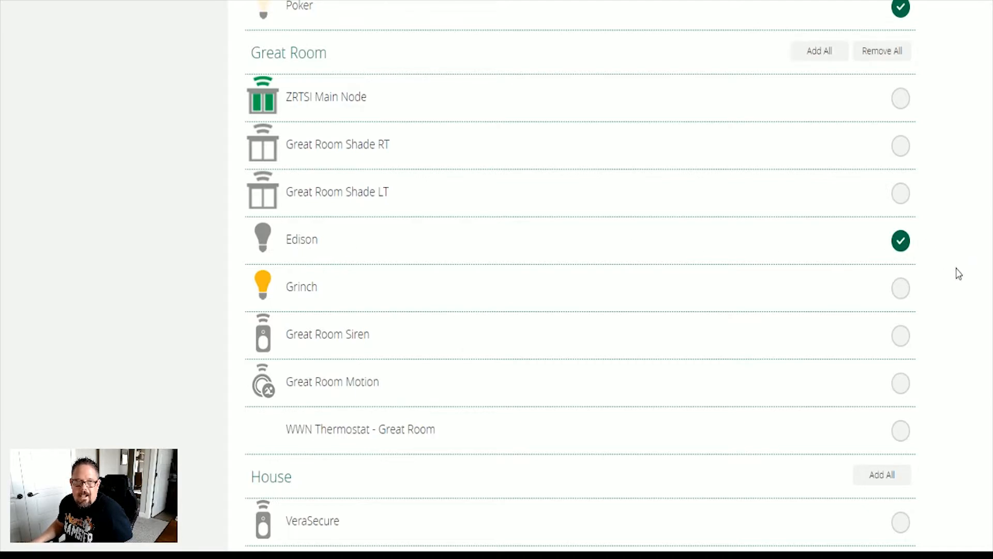
Review the selected and remaining devices through the Office room, and continue to the device action settings.
{"action": "scroll", "coordinate": [946, 274], "scroll_direction": "down", "scroll_amount": 1}
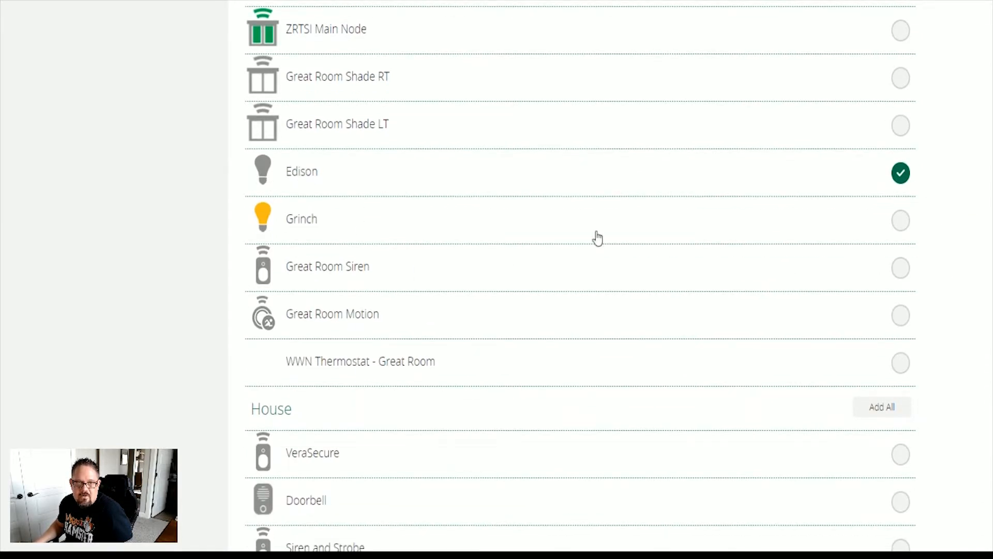
{"action": "scroll", "coordinate": [966, 245], "scroll_direction": "down", "scroll_amount": 2}
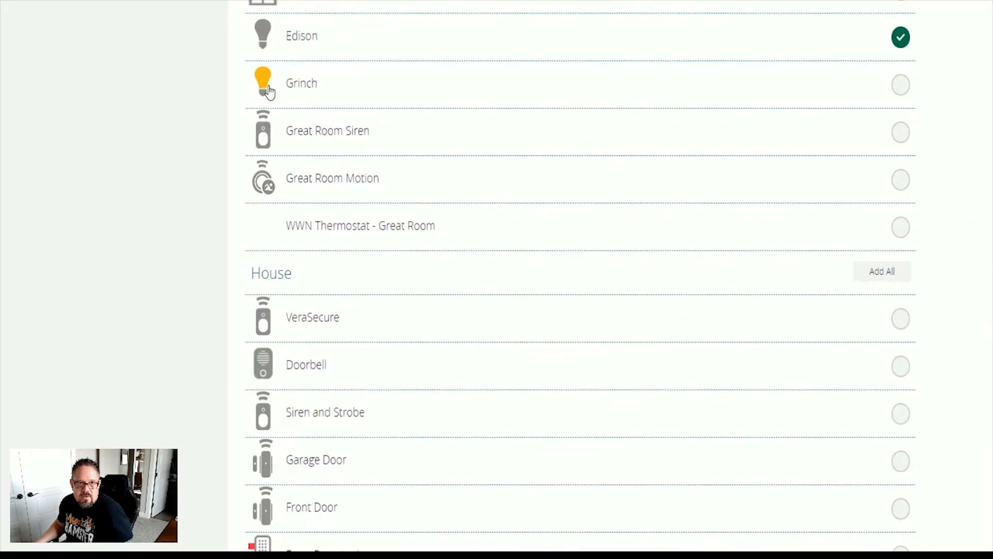
{"action": "scroll", "coordinate": [938, 198], "scroll_direction": "down", "scroll_amount": 3}
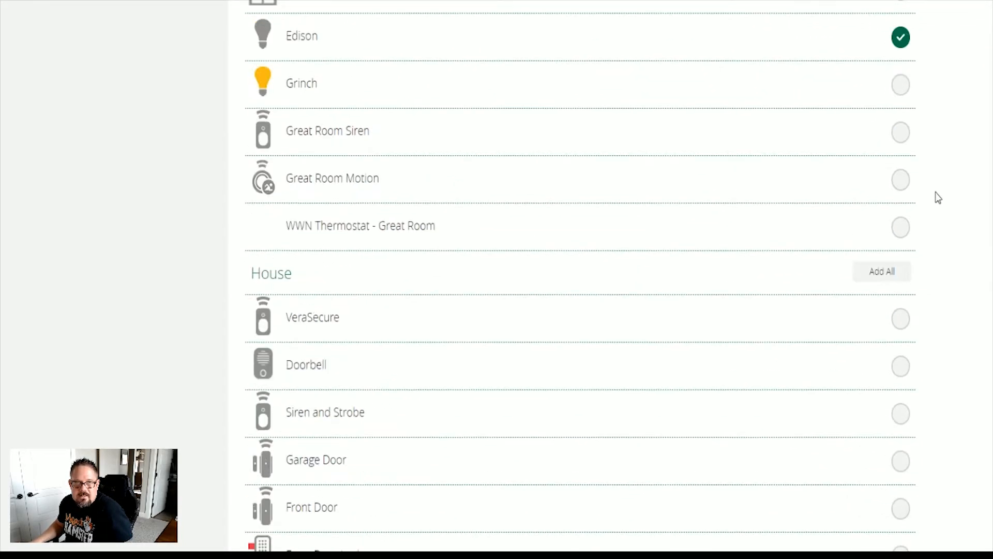
{"action": "scroll", "coordinate": [938, 198], "scroll_direction": "up", "scroll_amount": 7}
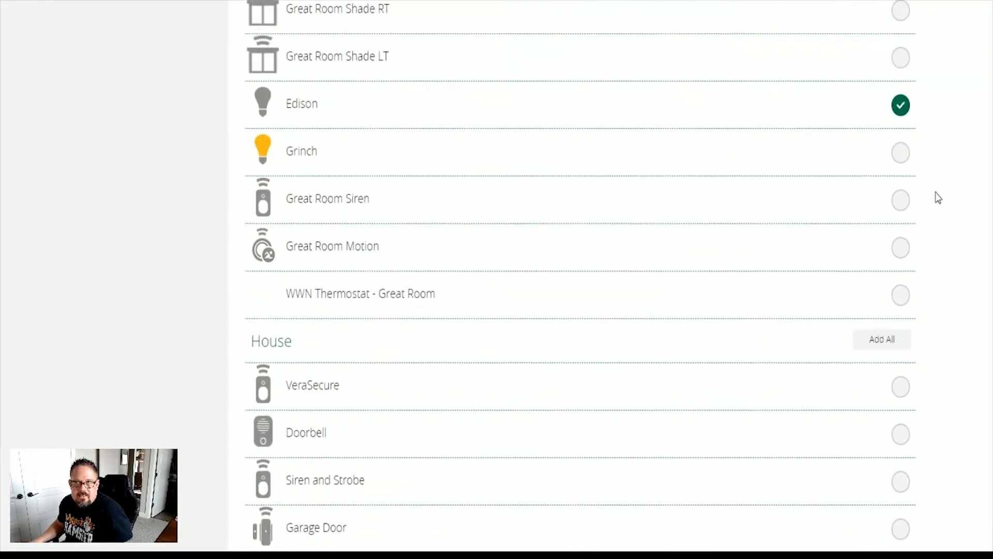
{"action": "scroll", "coordinate": [938, 198], "scroll_direction": "down", "scroll_amount": 1}
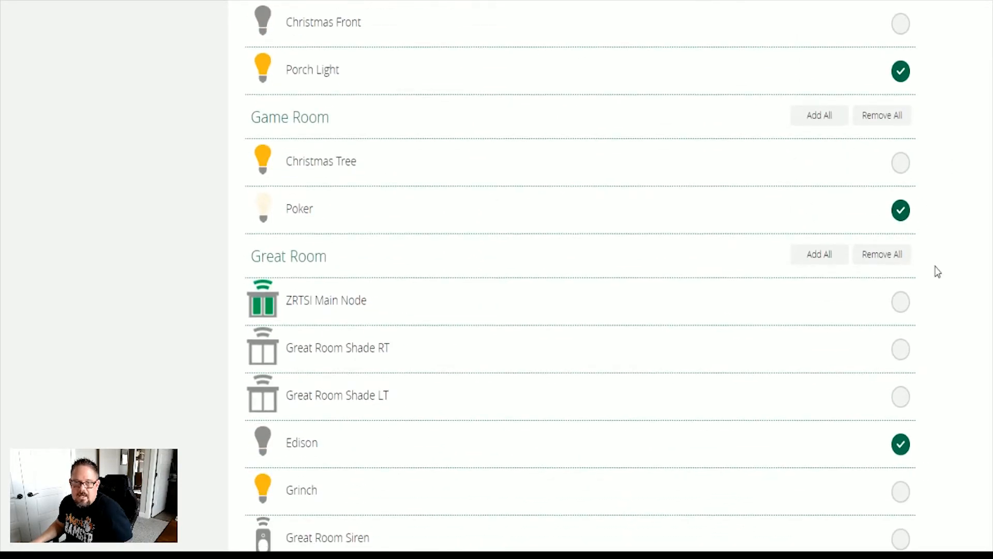
{"action": "scroll", "coordinate": [953, 350], "scroll_direction": "down", "scroll_amount": 5}
{"action": "scroll", "coordinate": [960, 330], "scroll_direction": "down", "scroll_amount": 11}
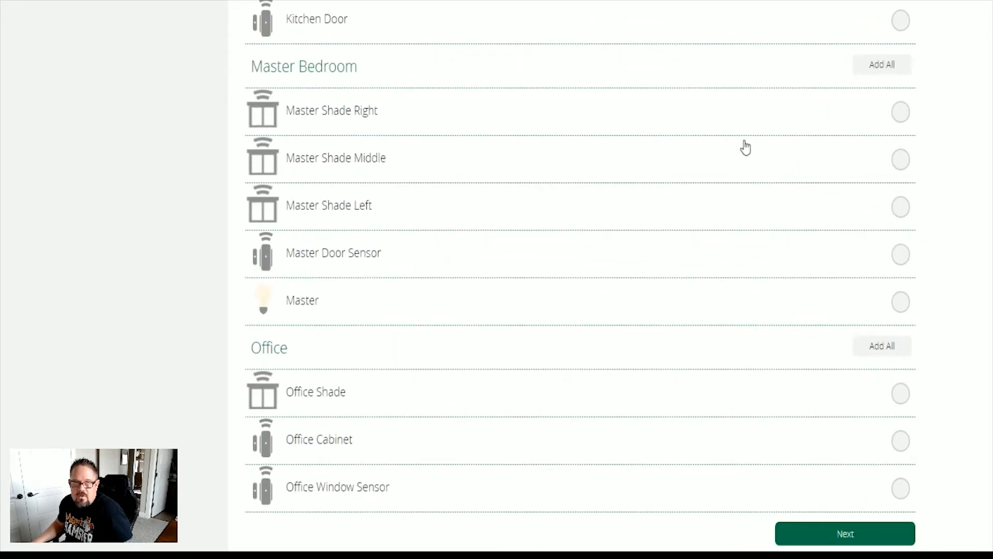
{"action": "left_click", "coordinate": [839, 535]}
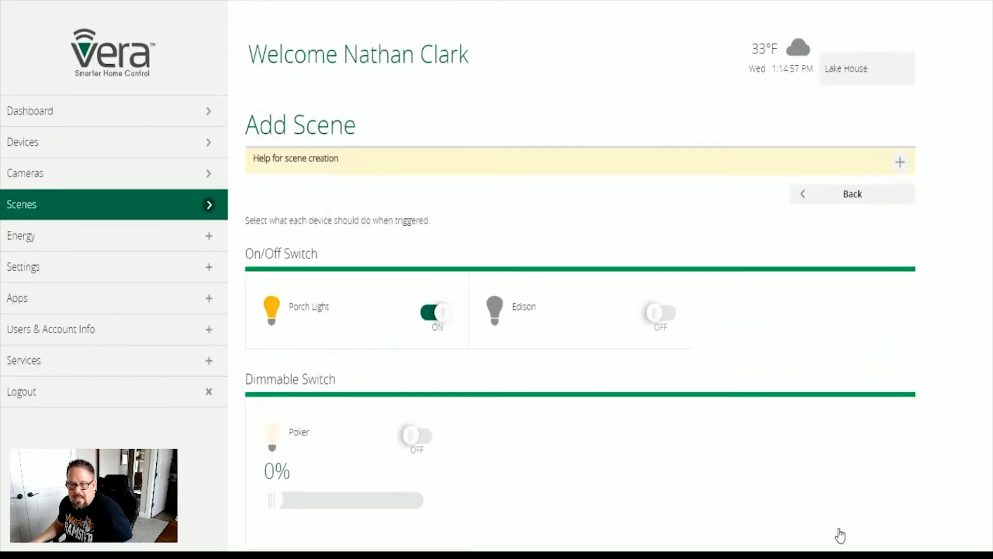
Set Edison to turn on and Poker to turn on at 50%, and validate the device actions.
{"action": "scroll", "coordinate": [817, 507], "scroll_direction": "down", "scroll_amount": 1}
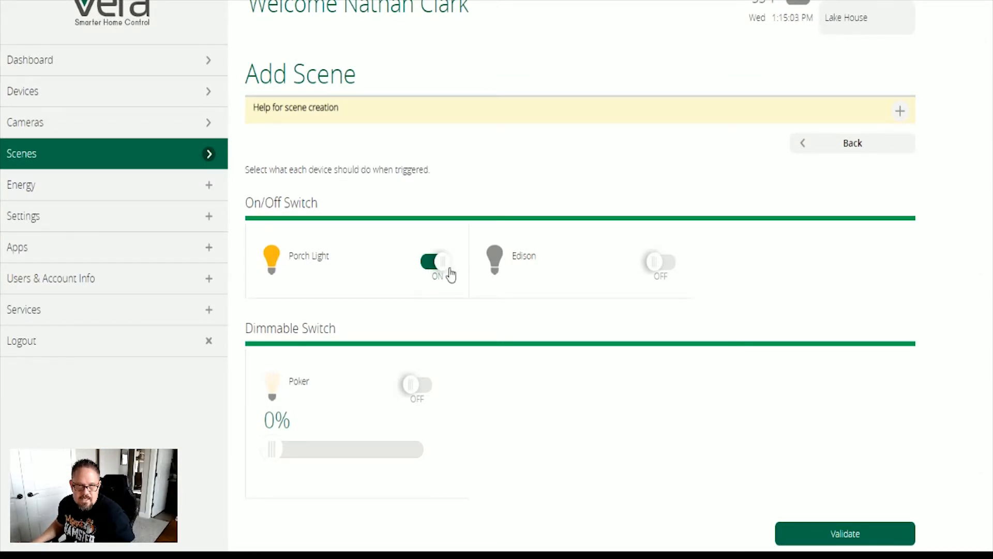
{"action": "left_click", "coordinate": [658, 268]}
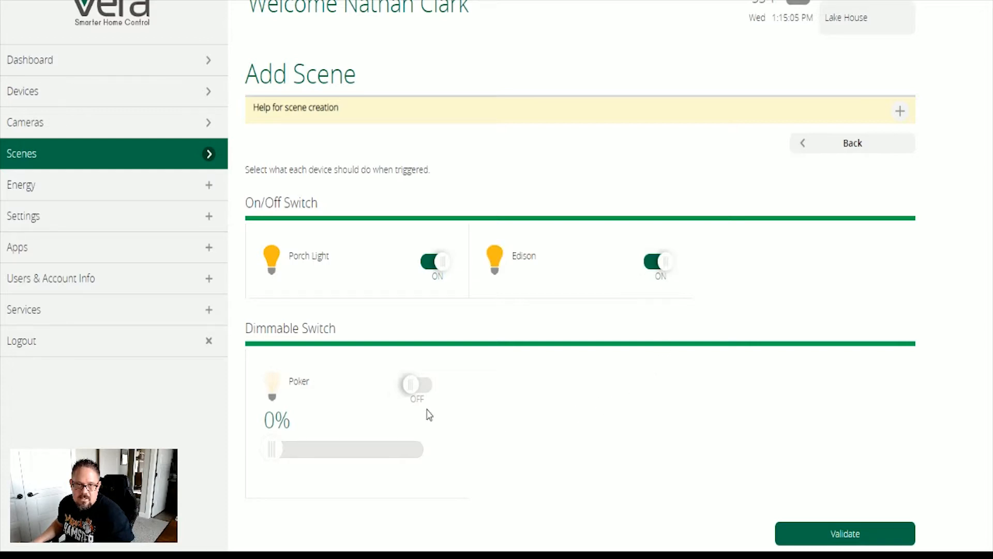
{"action": "left_click", "coordinate": [414, 386]}
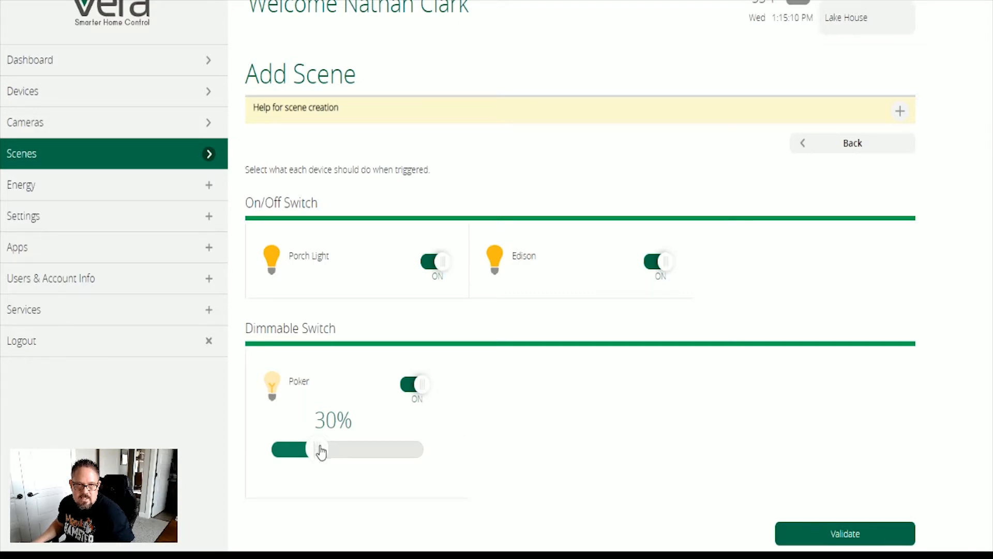
{"action": "left_click_drag", "start_coordinate": [319, 453], "coordinate": [351, 457]}
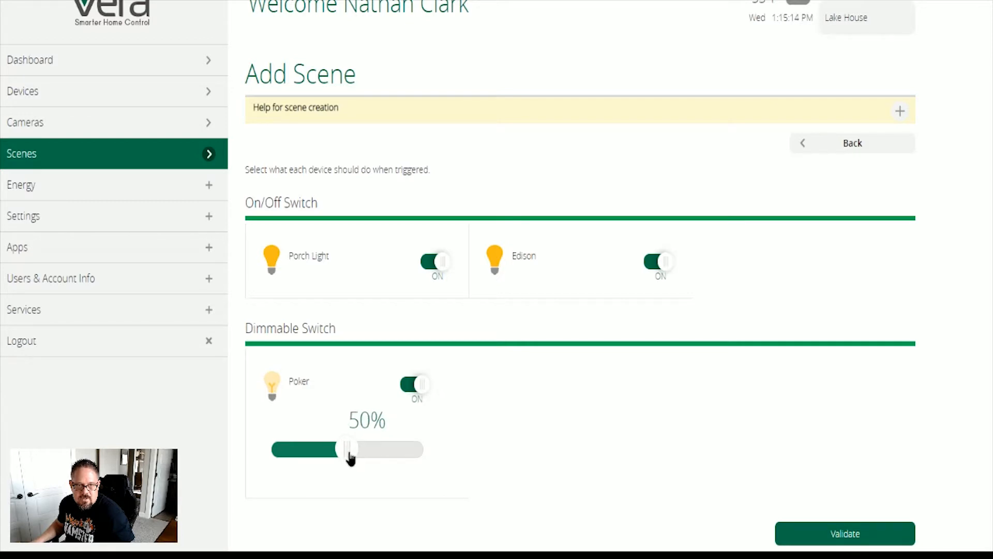
{"action": "left_click", "coordinate": [845, 533]}
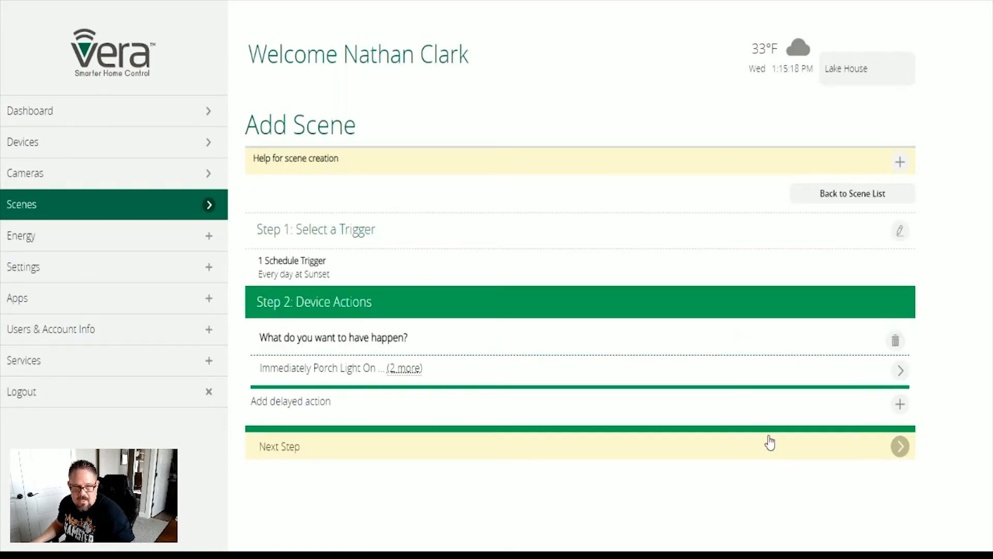
Assign the scene to the House room, name it "Porch, Poker, Edison at Dusk", and finish it.
{"action": "left_click", "coordinate": [900, 446]}
{"action": "scroll", "coordinate": [902, 439], "scroll_direction": "down", "scroll_amount": 5}
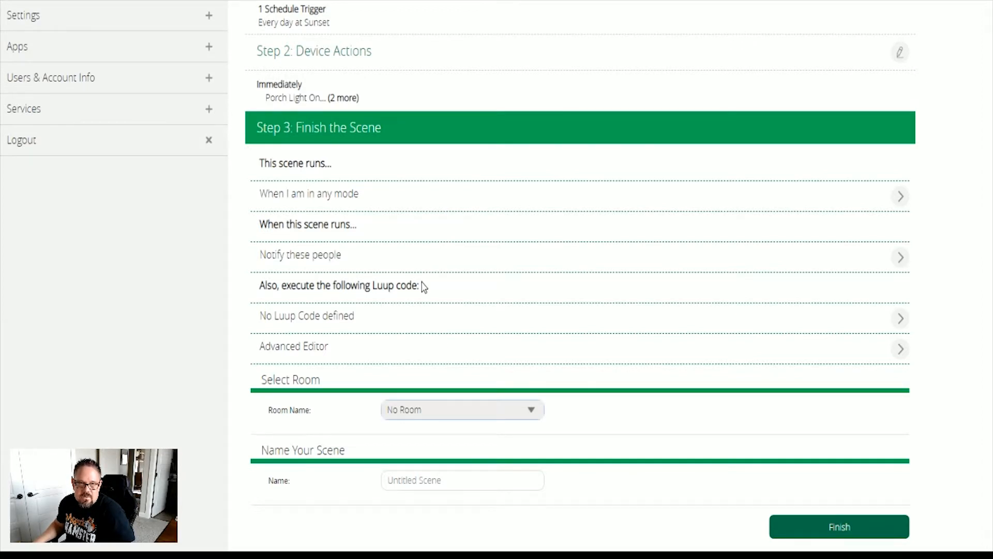
{"action": "key", "text": "Down"}
{"action": "left_click", "coordinate": [489, 481]}
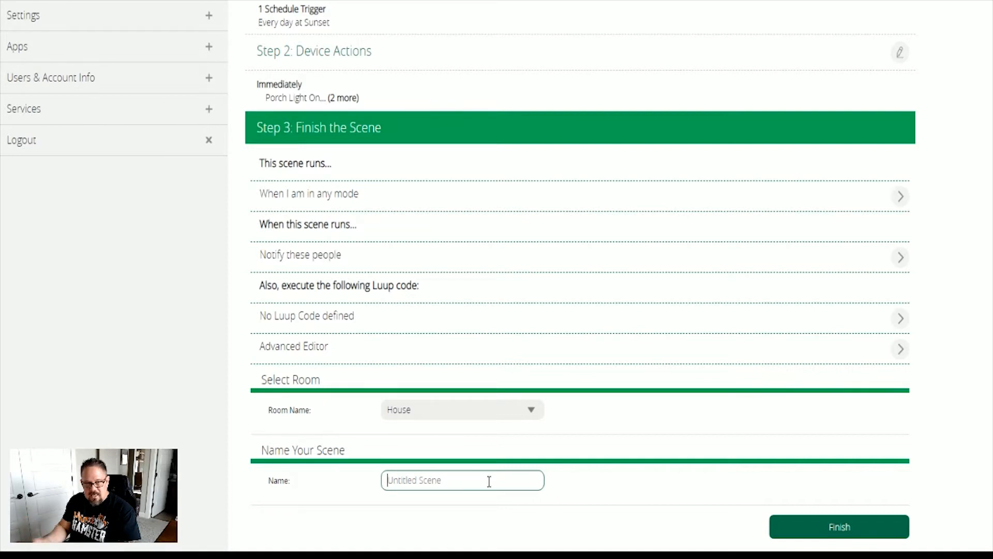
{"action": "type", "text": "Porch, Poker, Edison at Dusk"}
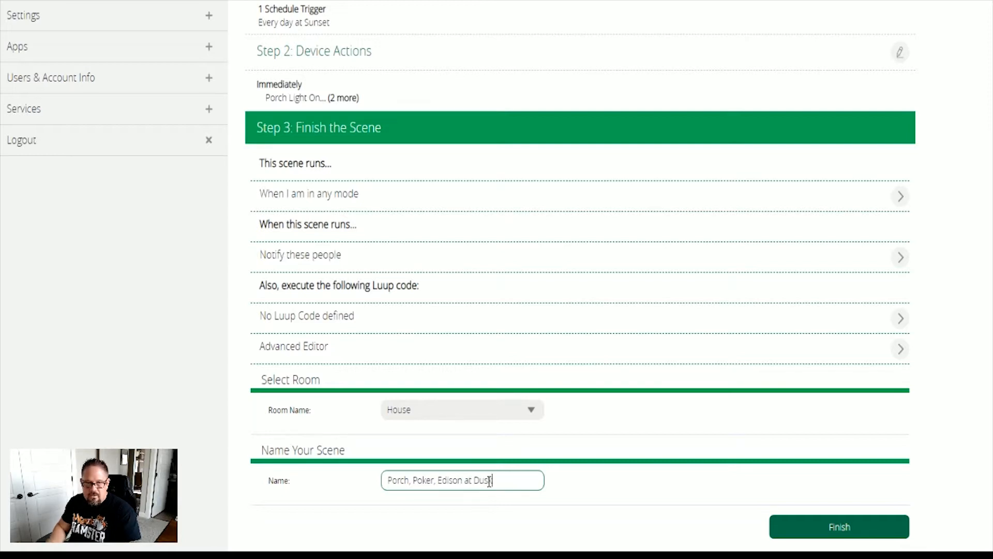
{"action": "left_click", "coordinate": [837, 530]}
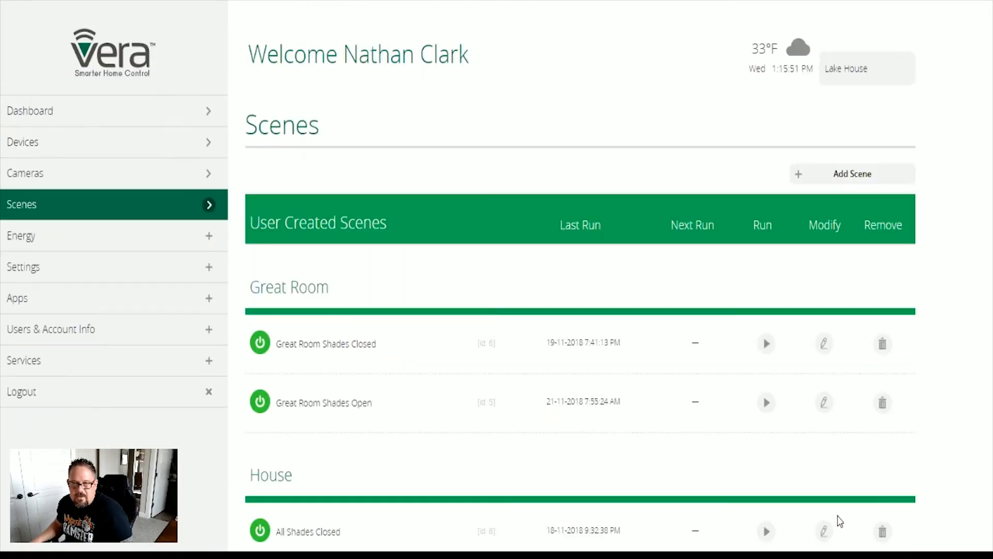
Find the new "Porch, Poker, Edison at Dusk" scene among the House scenes and check its last and next run.
{"action": "scroll", "coordinate": [875, 417], "scroll_direction": "down", "scroll_amount": 9}
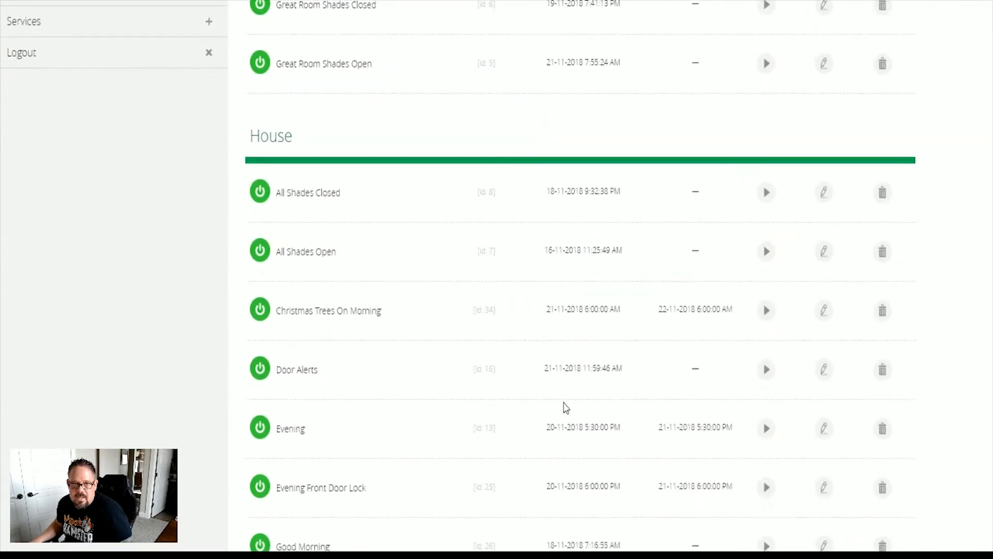
{"action": "scroll", "coordinate": [516, 376], "scroll_direction": "down", "scroll_amount": 5}
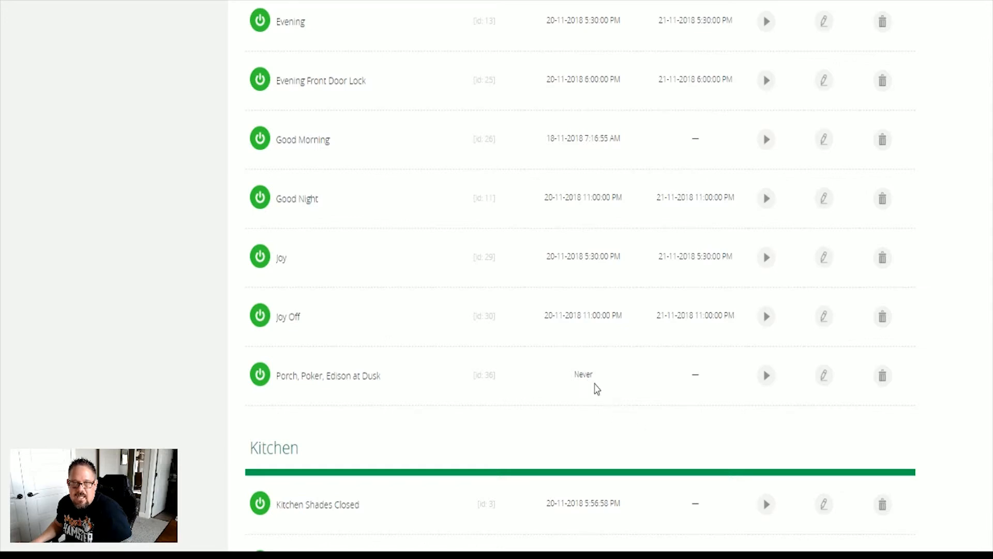
{"action": "scroll", "coordinate": [581, 383], "scroll_direction": "up", "scroll_amount": 12}
{"action": "scroll", "coordinate": [309, 132], "scroll_direction": "up", "scroll_amount": 2}
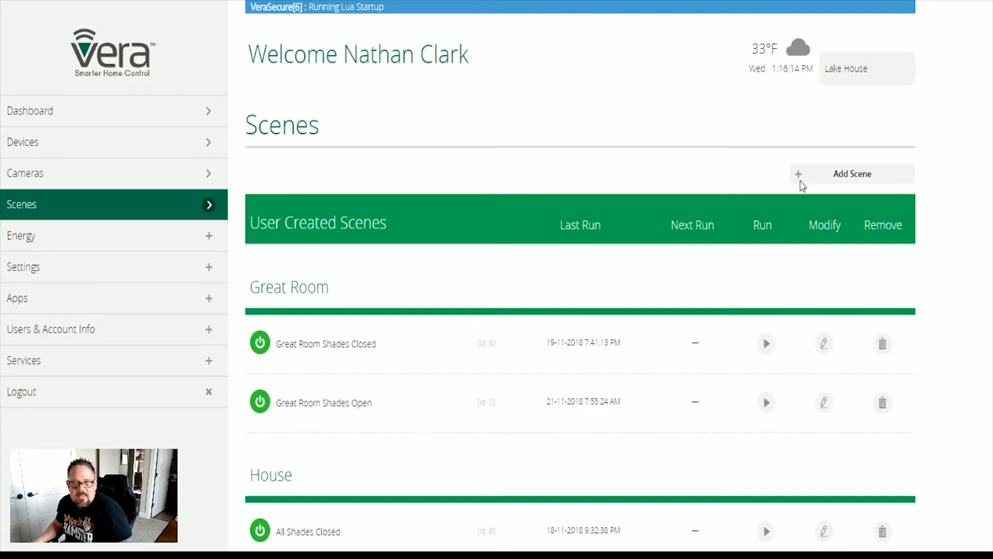
{"action": "scroll", "coordinate": [931, 197], "scroll_direction": "down", "scroll_amount": 7}
{"action": "scroll", "coordinate": [933, 198], "scroll_direction": "down", "scroll_amount": 8}
{"action": "scroll", "coordinate": [934, 189], "scroll_direction": "down", "scroll_amount": 2}
{"action": "scroll", "coordinate": [935, 188], "scroll_direction": "up", "scroll_amount": 2}
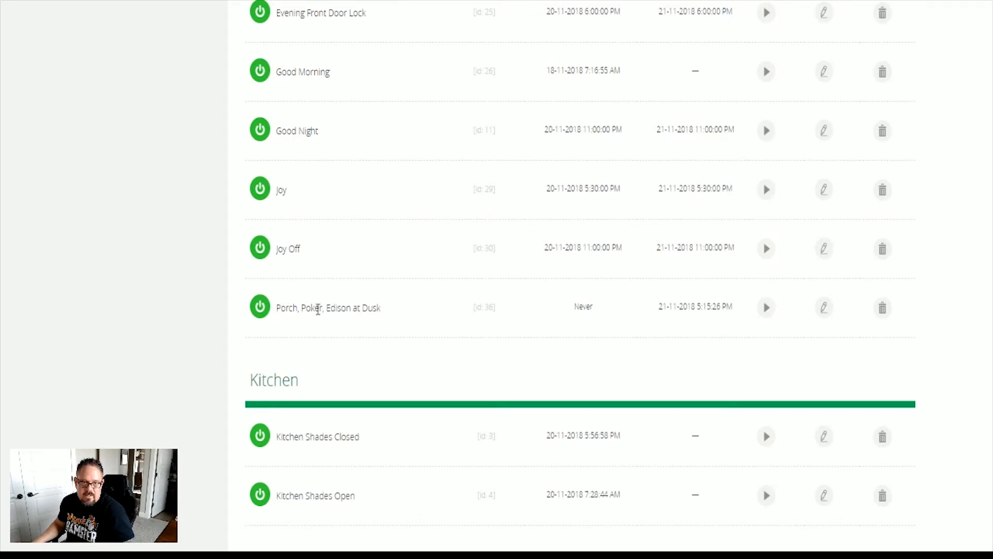
Start a new scene with a daily schedule trigger at 11:00 PM, validate it, and proceed to the device actions.
{"action": "scroll", "coordinate": [714, 233], "scroll_direction": "up", "scroll_amount": 15}
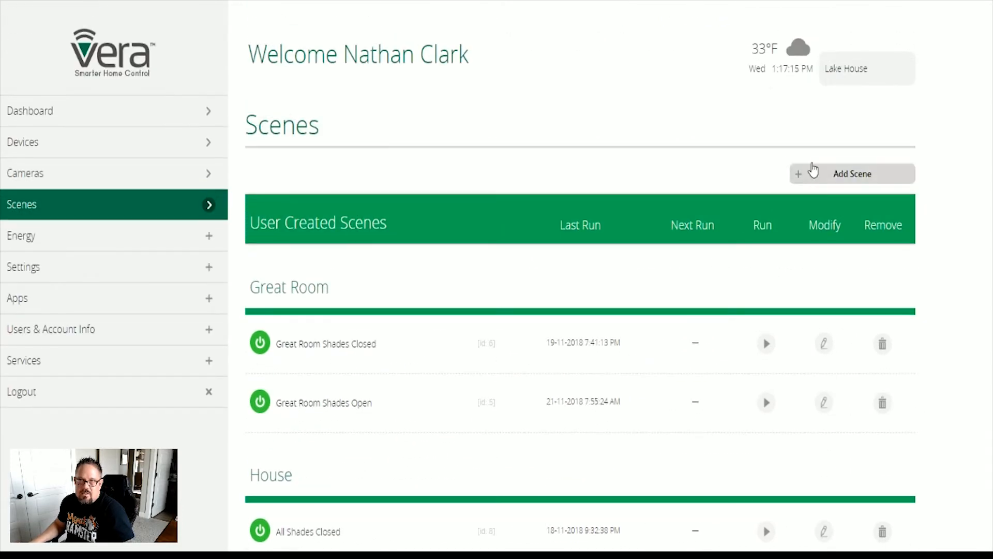
{"action": "left_click", "coordinate": [875, 173]}
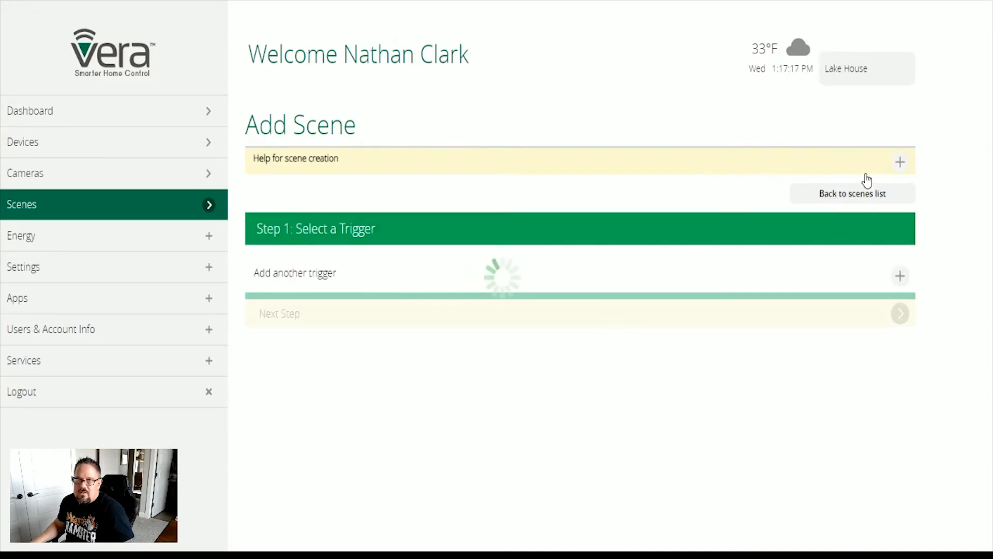
{"action": "left_click", "coordinate": [597, 294]}
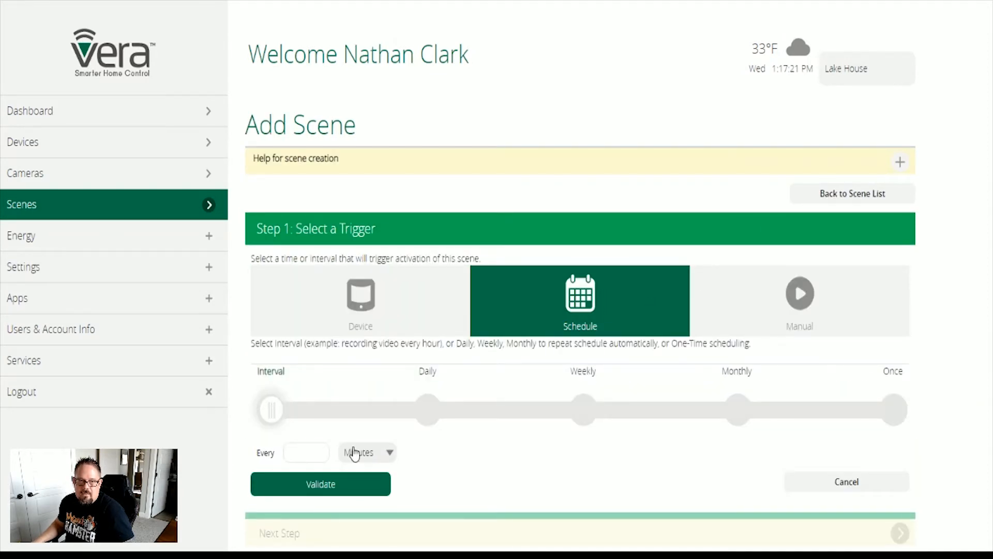
{"action": "left_click", "coordinate": [420, 411]}
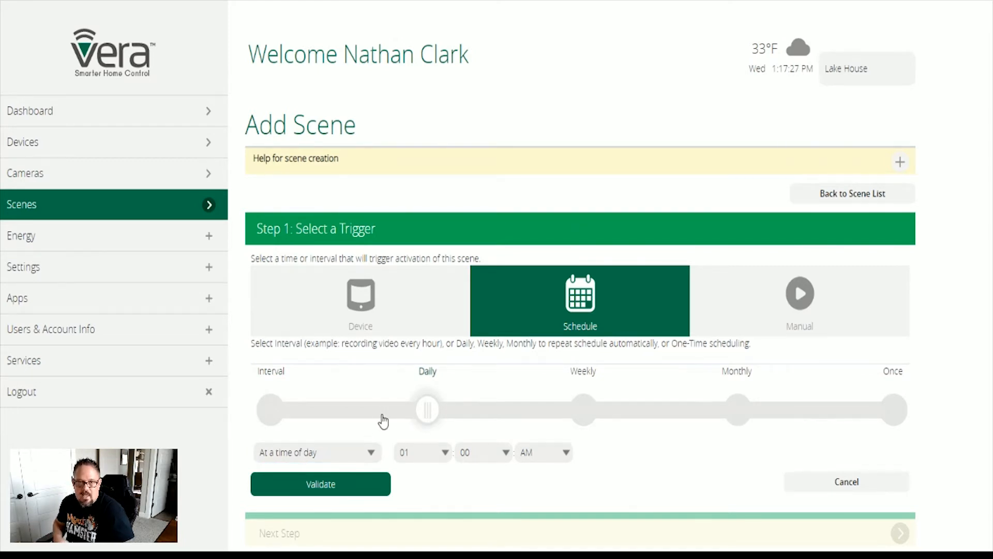
{"action": "left_click", "coordinate": [441, 452]}
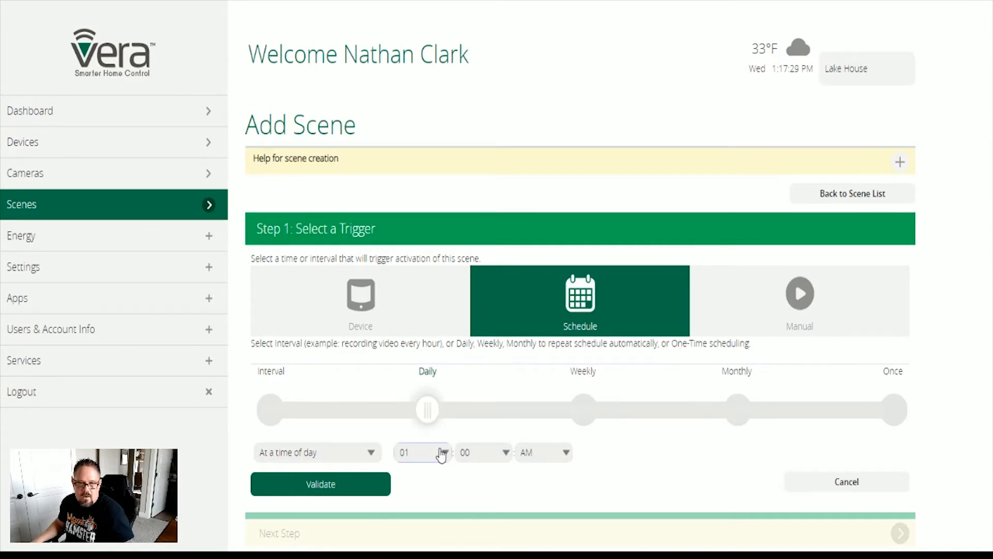
{"action": "left_click", "coordinate": [503, 454]}
{"action": "left_click", "coordinate": [526, 456]}
{"action": "left_click", "coordinate": [533, 480]}
{"action": "left_click", "coordinate": [339, 478]}
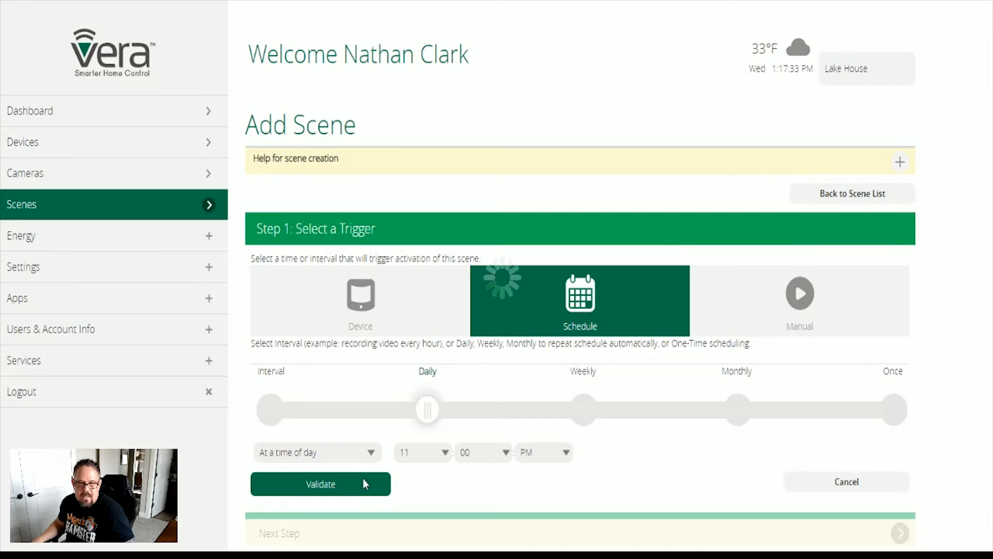
{"action": "left_click", "coordinate": [900, 391]}
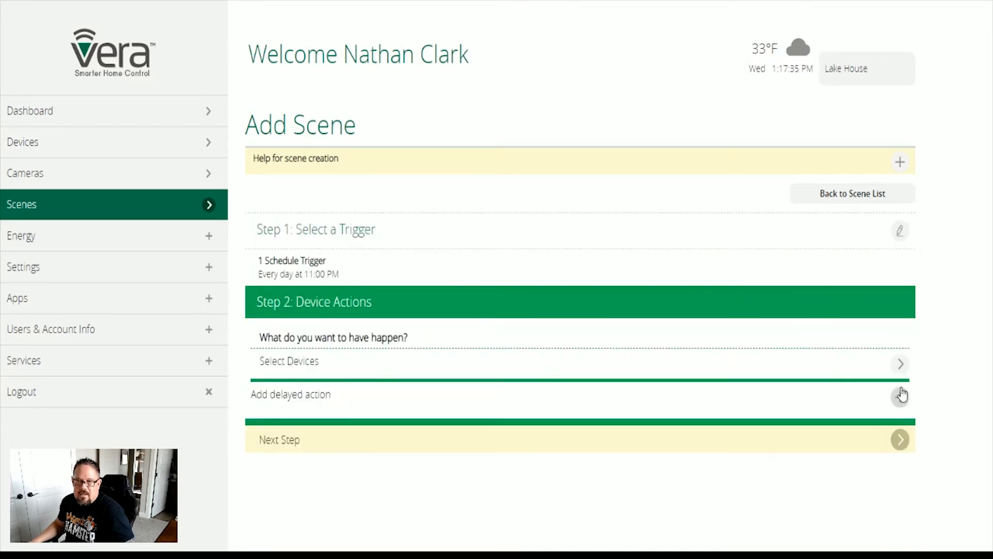
Select the Poker and Edison devices for the scene's immediate device actions.
{"action": "left_click", "coordinate": [900, 364]}
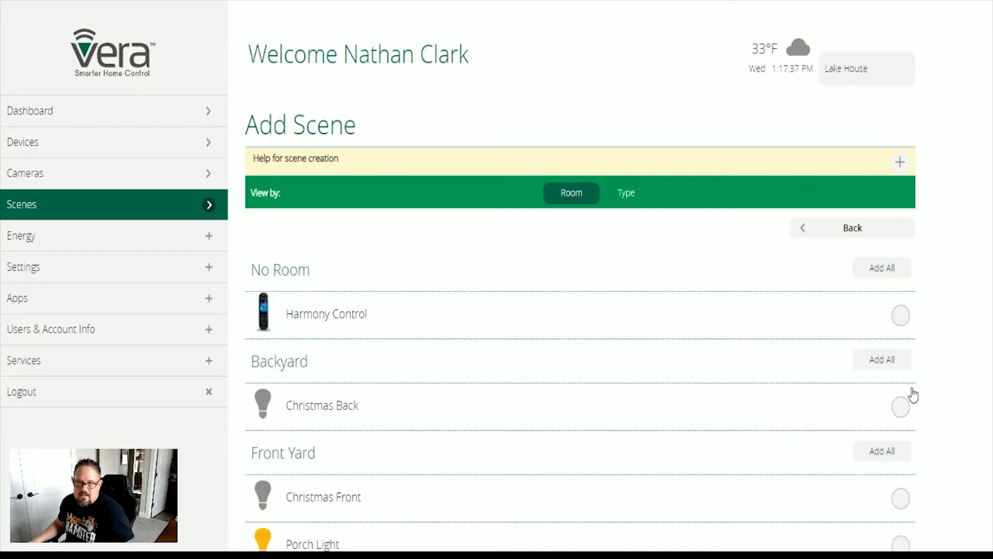
{"action": "scroll", "coordinate": [920, 407], "scroll_direction": "down", "scroll_amount": 3}
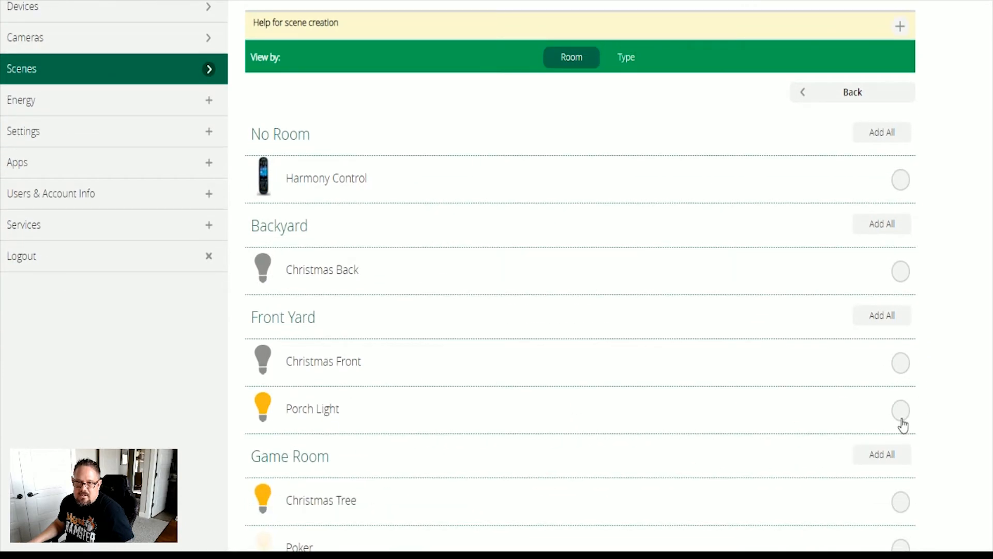
{"action": "scroll", "coordinate": [928, 430], "scroll_direction": "down", "scroll_amount": 4}
{"action": "left_click", "coordinate": [902, 353]}
{"action": "scroll", "coordinate": [930, 398], "scroll_direction": "down", "scroll_amount": 4}
{"action": "left_click", "coordinate": [902, 377]}
{"action": "scroll", "coordinate": [918, 414], "scroll_direction": "down", "scroll_amount": 20}
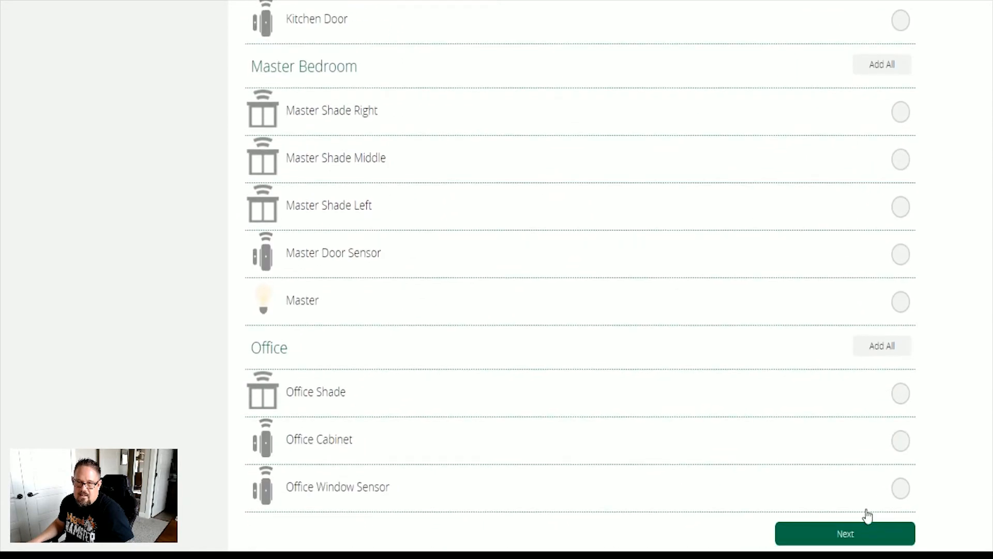
{"action": "left_click", "coordinate": [862, 534]}
Keep Edison off and Poker off at 0%, validate the device actions, and proceed to finishing the scene.
{"action": "scroll", "coordinate": [925, 465], "scroll_direction": "down", "scroll_amount": 1}
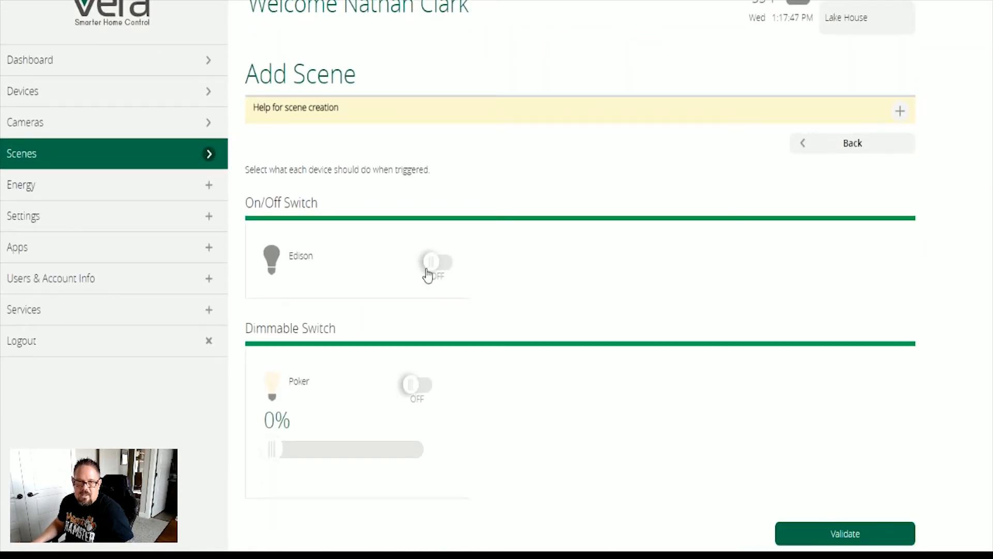
{"action": "left_click", "coordinate": [857, 535]}
{"action": "left_click", "coordinate": [900, 446]}
Assign the scene to the House room, name it "Edison, Poker off 11:00PM", and finish it.
{"action": "scroll", "coordinate": [698, 468], "scroll_direction": "down", "scroll_amount": 5}
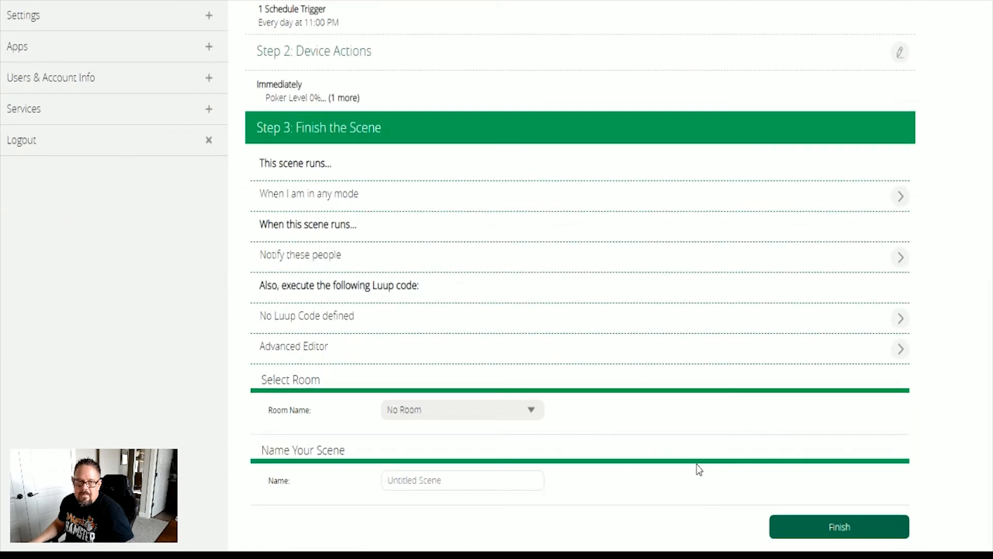
{"action": "left_click", "coordinate": [421, 293]}
{"action": "left_click", "coordinate": [441, 475]}
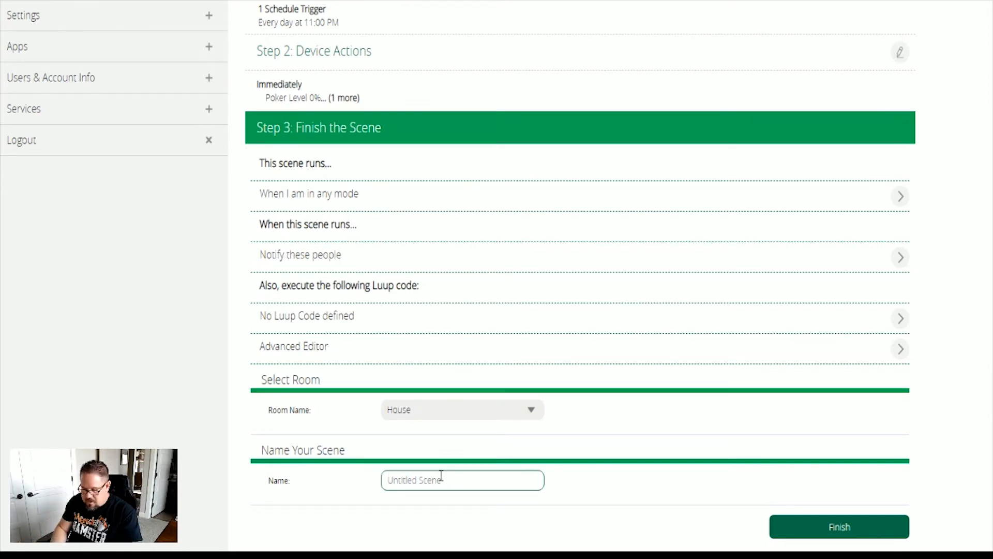
{"action": "type", "text": "Edison, Poker off 11:00PM"}
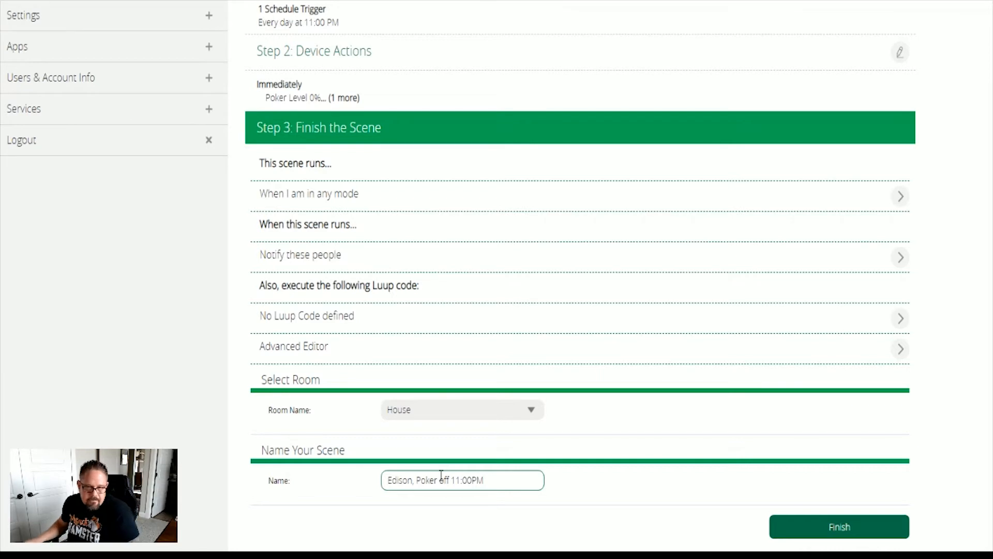
{"action": "left_click", "coordinate": [859, 533]}
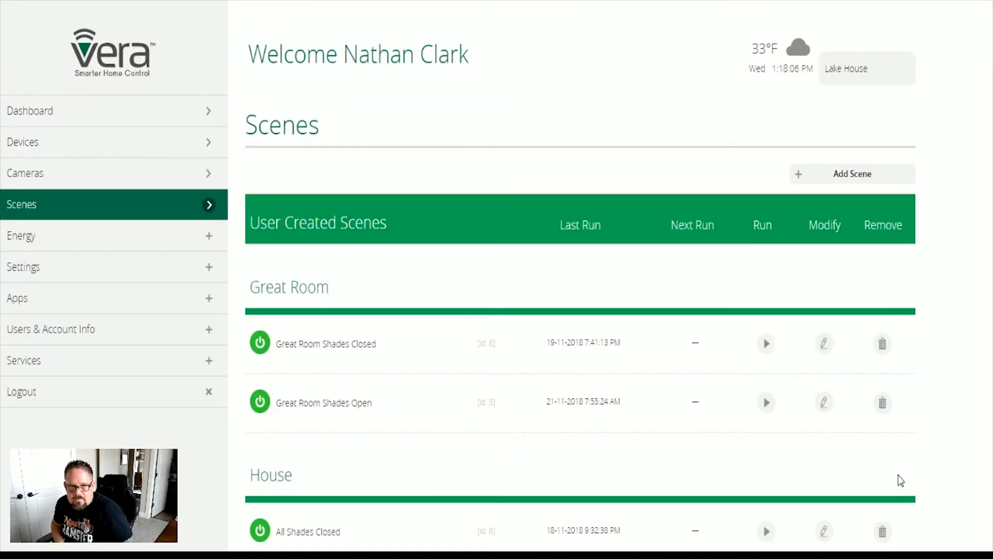
Find the "Edison, Poker off 11:00PM" scene among the House scenes, check its last and next run, and try running it.
{"action": "scroll", "coordinate": [917, 413], "scroll_direction": "down", "scroll_amount": 10}
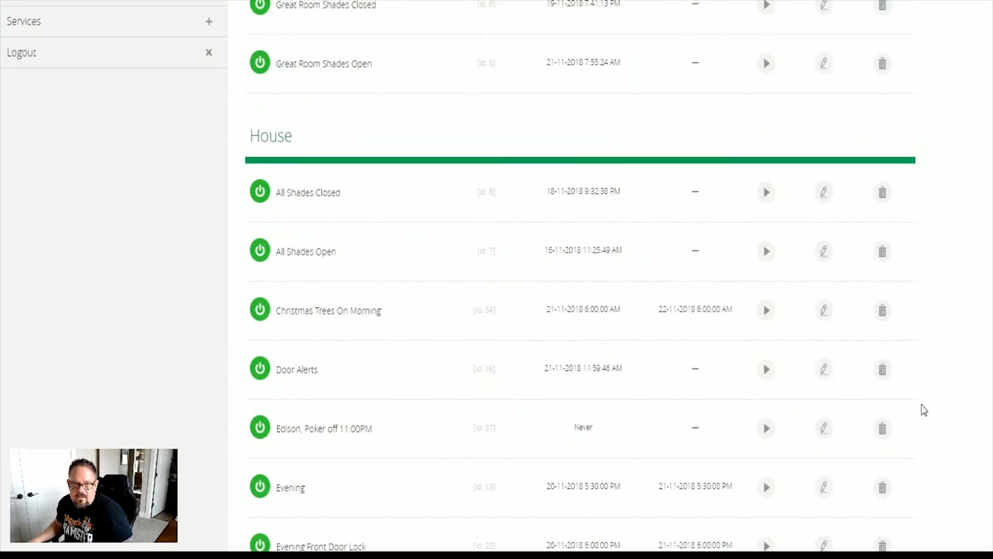
{"action": "scroll", "coordinate": [924, 410], "scroll_direction": "down", "scroll_amount": 5}
{"action": "scroll", "coordinate": [924, 410], "scroll_direction": "up", "scroll_amount": 3}
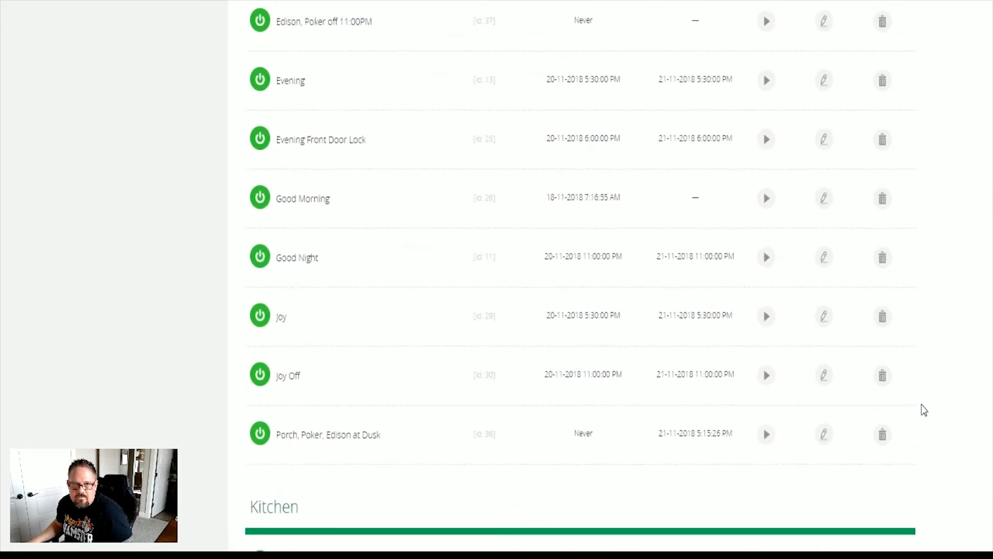
{"action": "scroll", "coordinate": [923, 409], "scroll_direction": "up", "scroll_amount": 1}
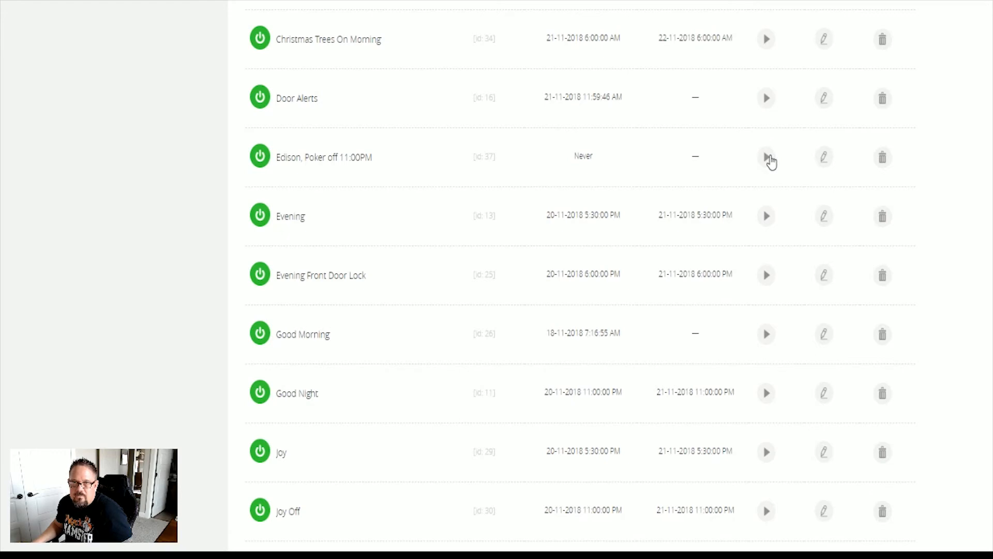
{"action": "left_click", "coordinate": [768, 158]}
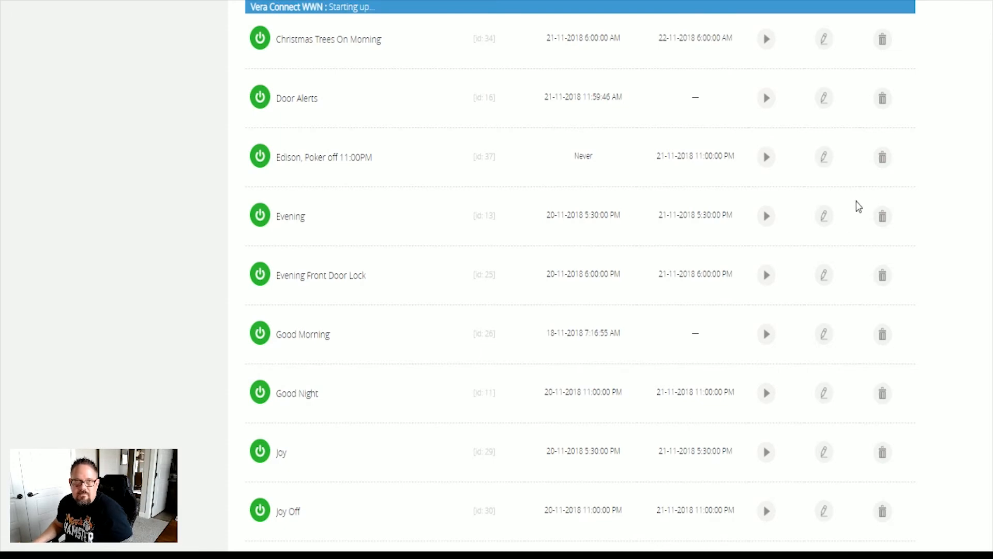
Remove the "Edison, Poker off 11:00PM" scene from the House scenes.
{"action": "scroll", "coordinate": [876, 204], "scroll_direction": "up", "scroll_amount": 10}
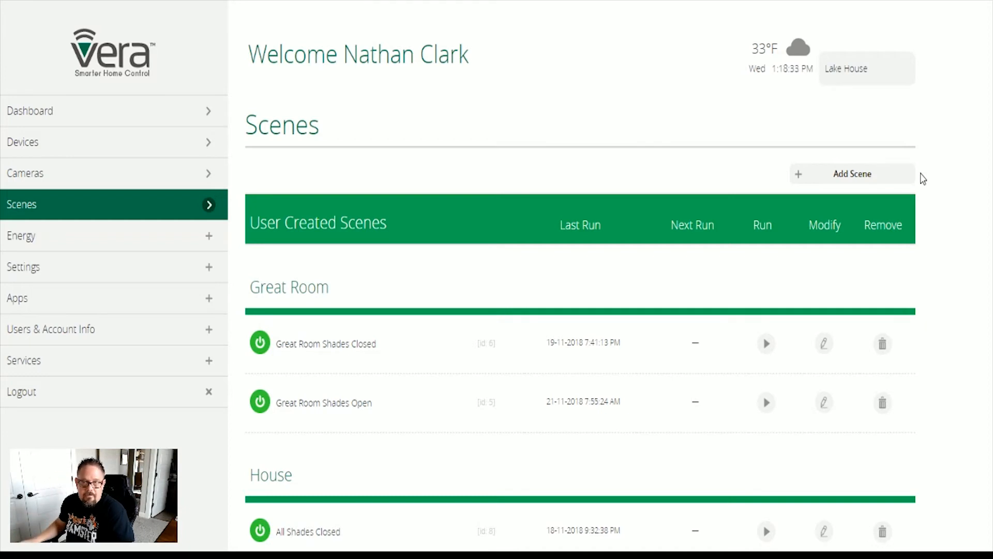
{"action": "scroll", "coordinate": [959, 222], "scroll_direction": "down", "scroll_amount": 8}
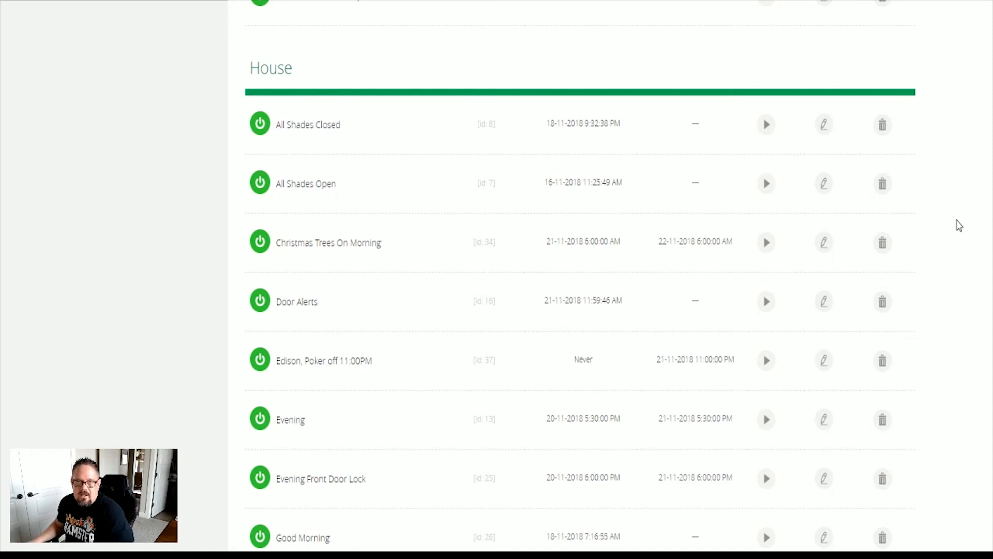
{"action": "scroll", "coordinate": [946, 226], "scroll_direction": "down", "scroll_amount": 1}
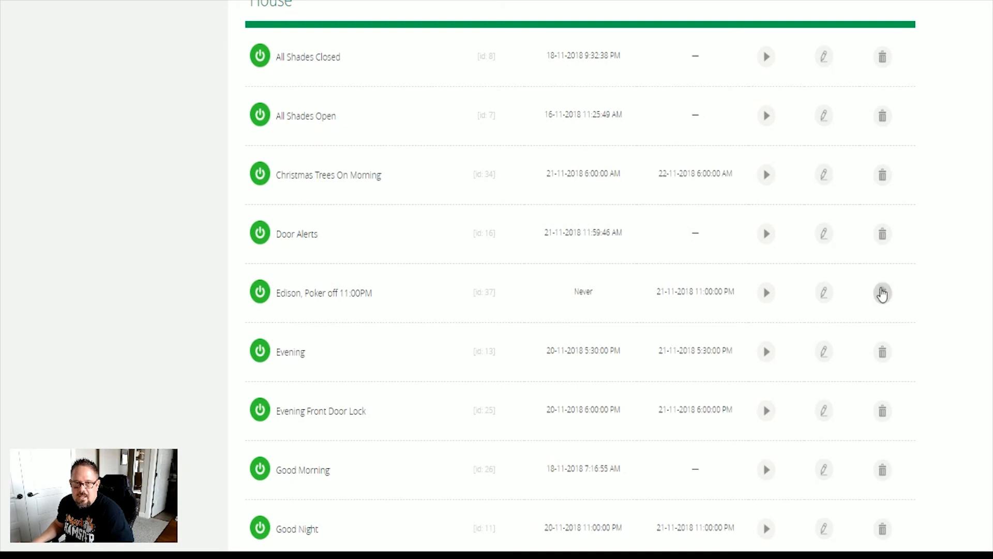
{"action": "left_click", "coordinate": [881, 292]}
{"action": "left_click", "coordinate": [638, 141]}
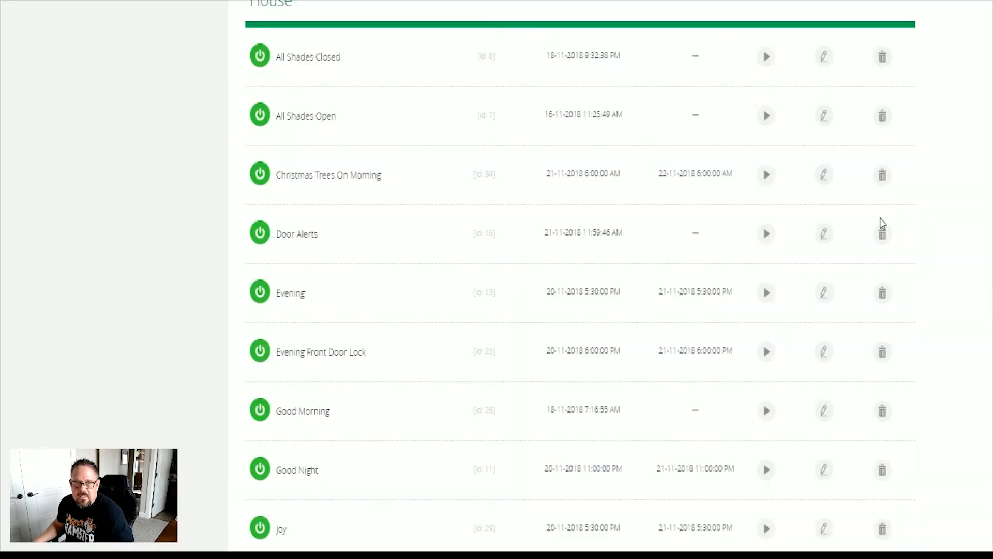
Remove the "Porch, Poker, Edison at Dusk" scene from the House scenes.
{"action": "scroll", "coordinate": [909, 240], "scroll_direction": "down", "scroll_amount": 8}
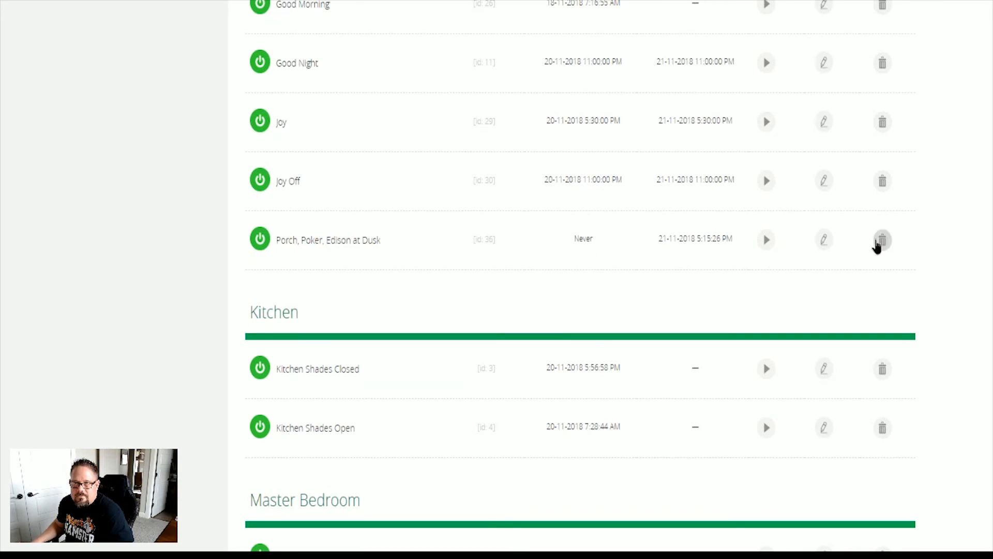
{"action": "left_click", "coordinate": [879, 242]}
{"action": "left_click", "coordinate": [642, 144]}
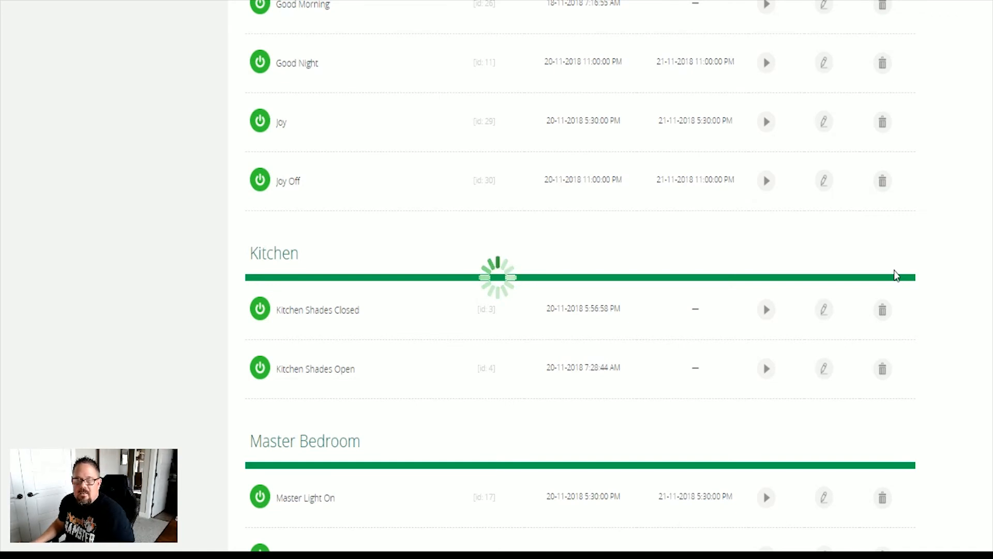
Examine the Manual trigger option for a new scene, and quit the scene editor without making changes.
{"action": "scroll", "coordinate": [898, 274], "scroll_direction": "up", "scroll_amount": 10}
{"action": "scroll", "coordinate": [898, 274], "scroll_direction": "up", "scroll_amount": 5}
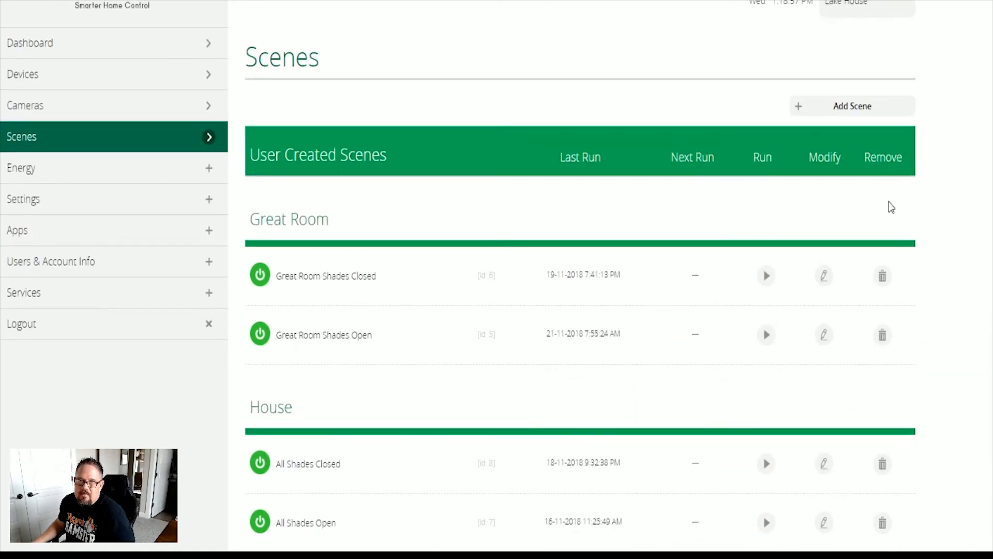
{"action": "left_click", "coordinate": [843, 104]}
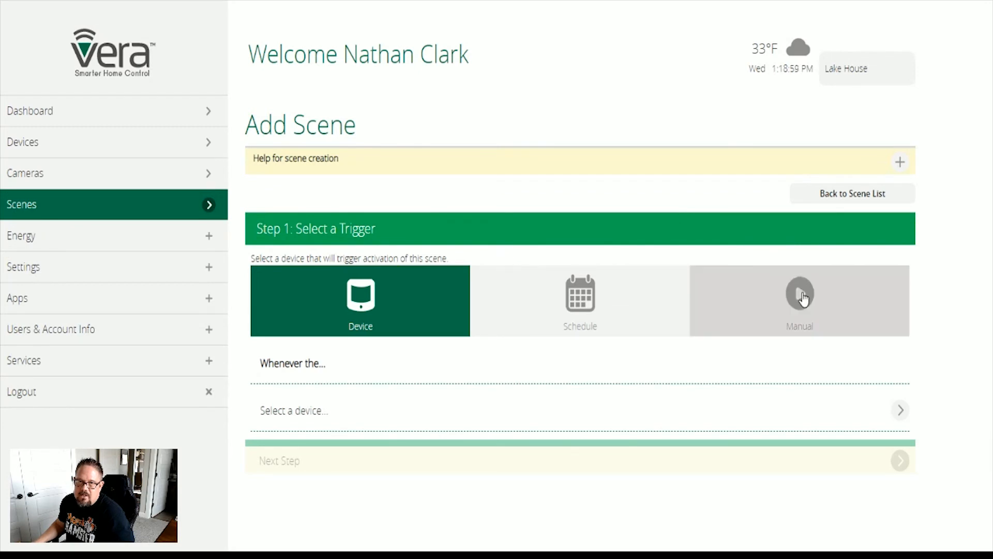
{"action": "left_click", "coordinate": [799, 294]}
{"action": "scroll", "coordinate": [682, 362], "scroll_direction": "down", "scroll_amount": 1}
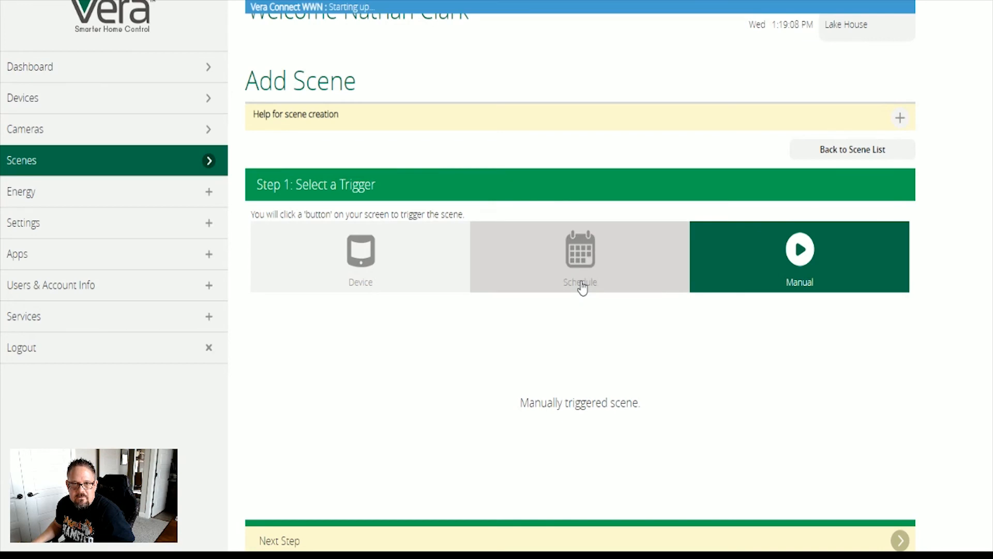
{"action": "scroll", "coordinate": [874, 357], "scroll_direction": "up", "scroll_amount": 1}
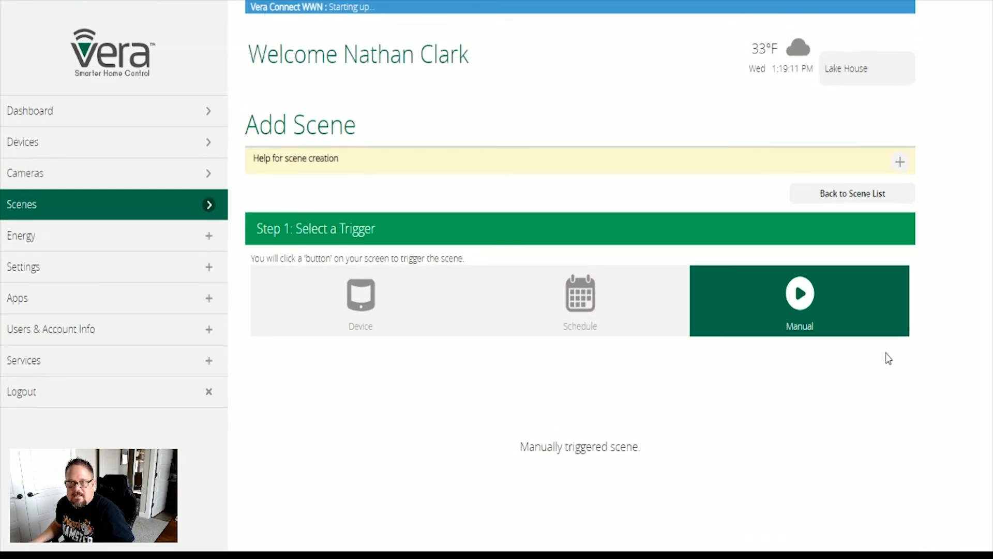
{"action": "left_click", "coordinate": [46, 211]}
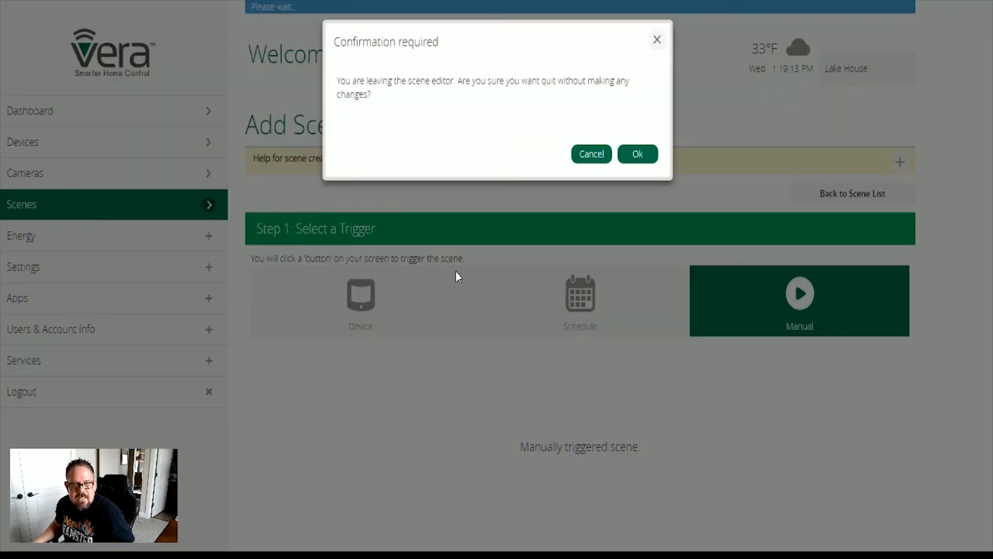
{"action": "left_click", "coordinate": [633, 155]}
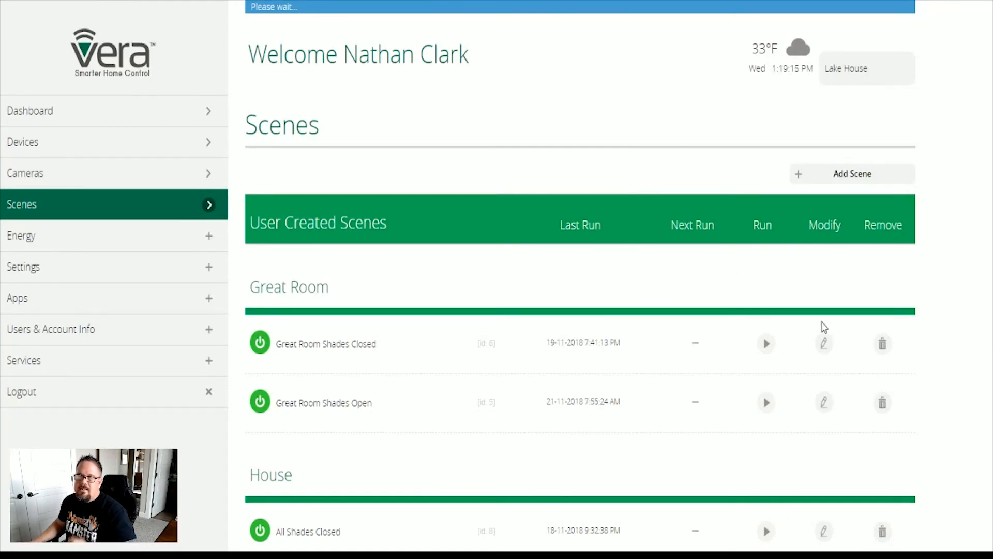